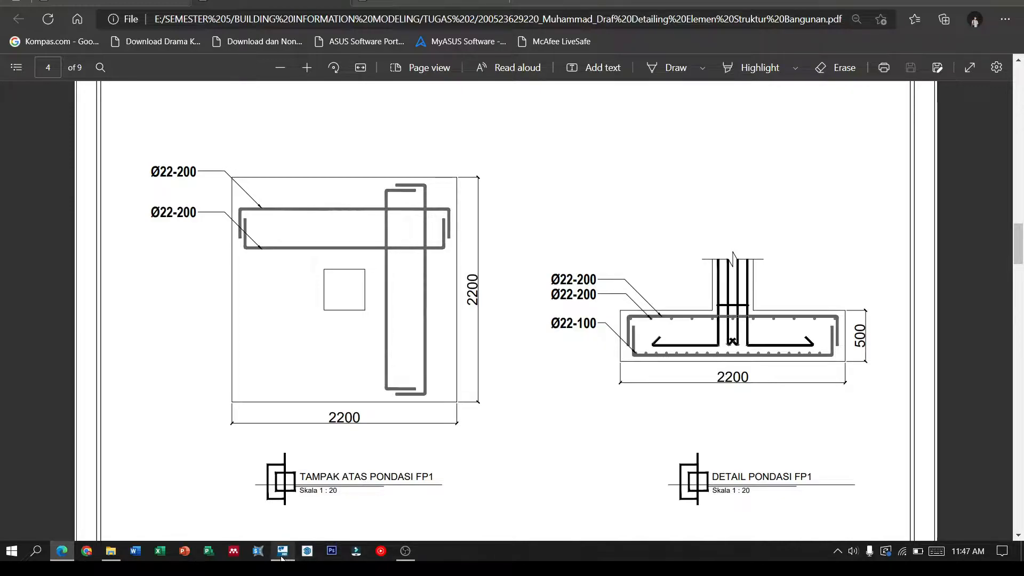
# Switch to Tekla Structures and maximize the 3D model view.
pyautogui.moveTo(281, 556)
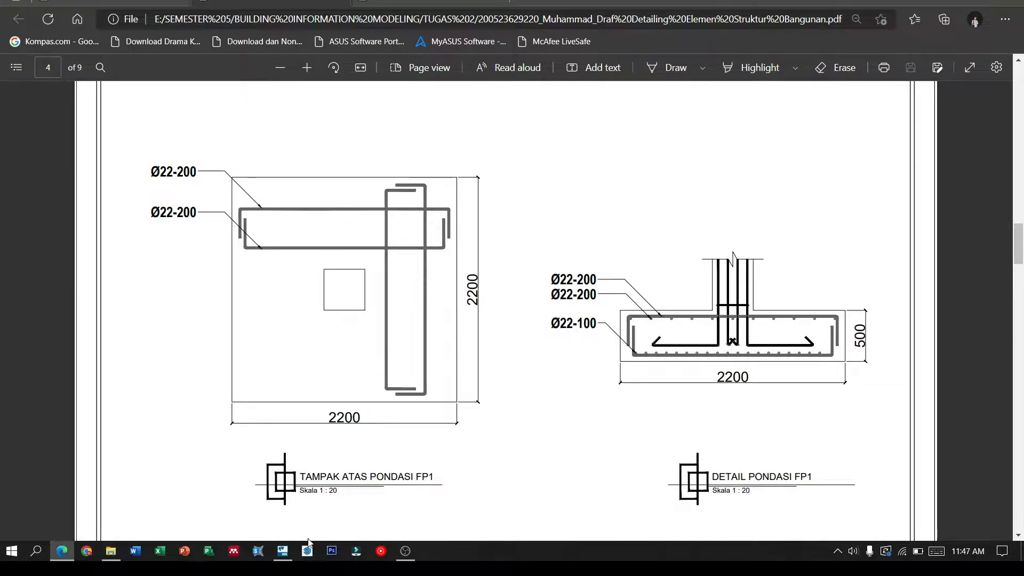
pyautogui.click(284, 550)
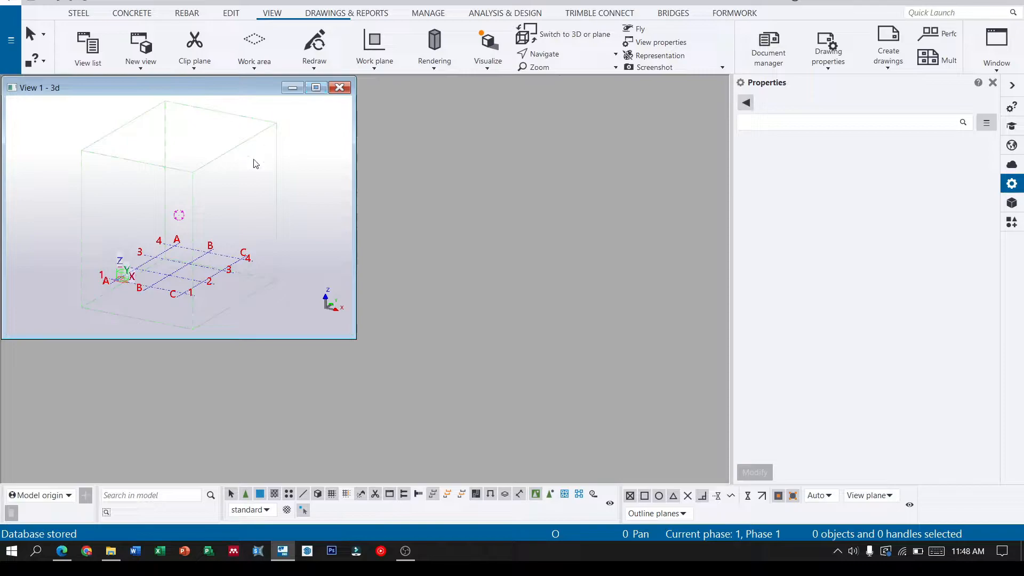
pyautogui.click(316, 88)
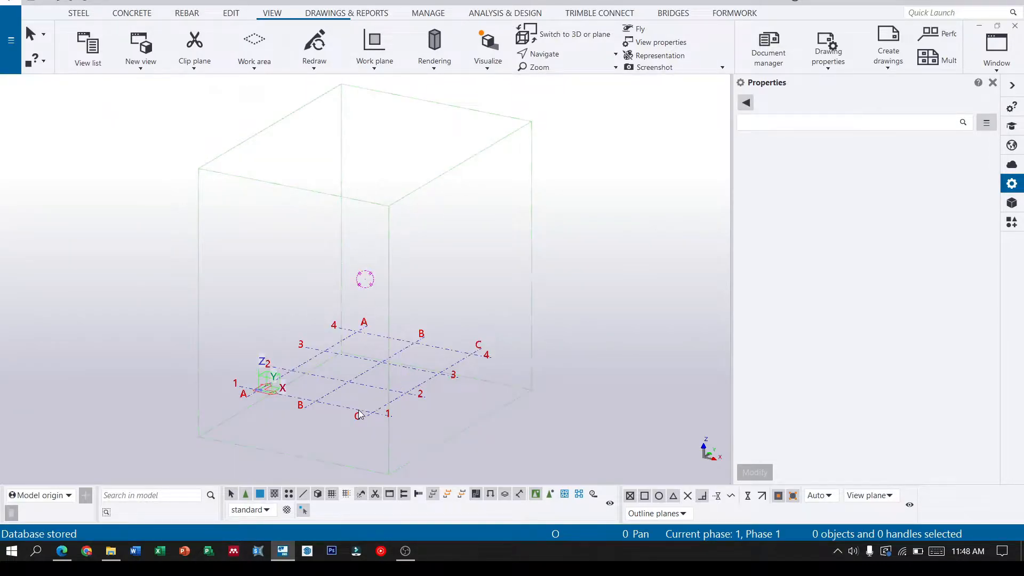
# Set the rectangular grid's coordinates to X 0, Y 0 and Z 0.00 -1200 -1700.
pyautogui.click(346, 383)
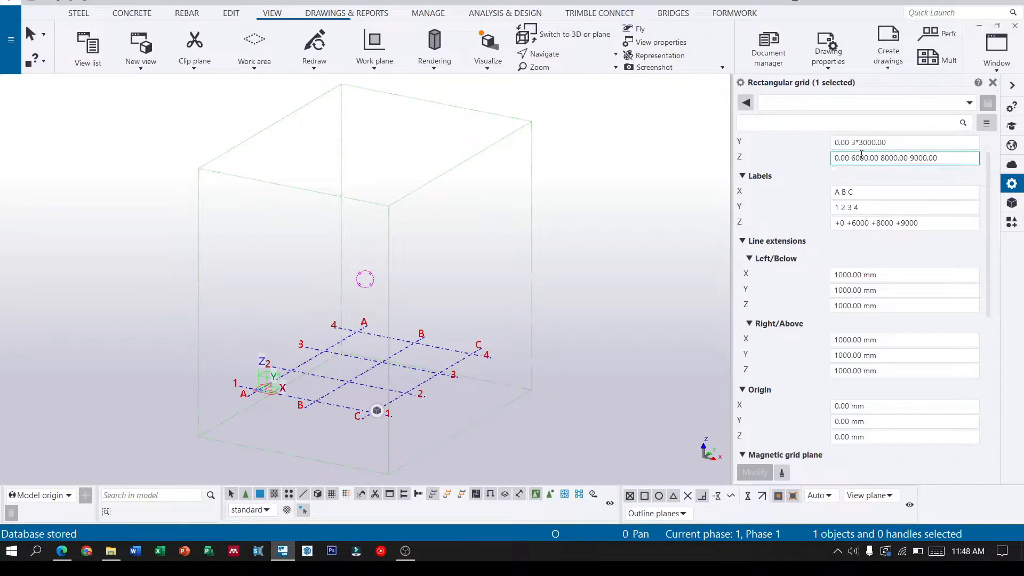
pyautogui.scroll(2, 905, 174)
pyautogui.moveTo(890, 159); pyautogui.dragTo(790, 171)
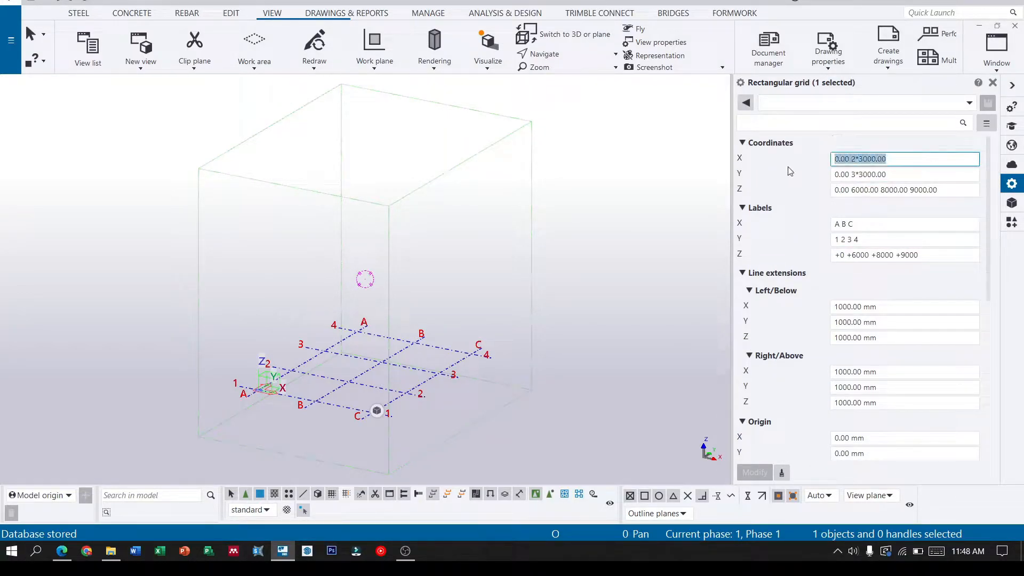
pyautogui.write('0')
pyautogui.moveTo(868, 174); pyautogui.dragTo(761, 182)
pyautogui.write('0')
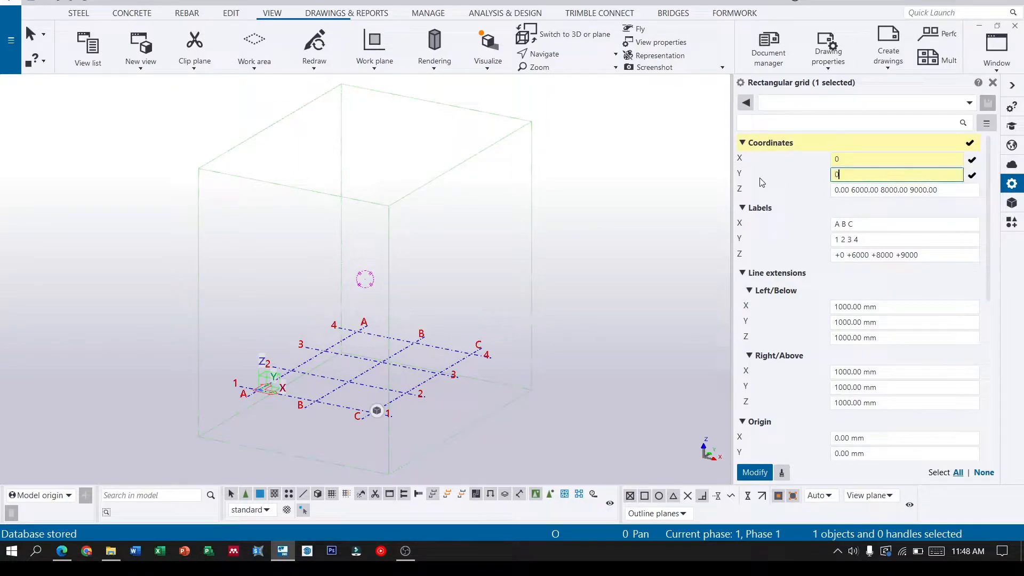
pyautogui.moveTo(940, 191); pyautogui.dragTo(854, 206)
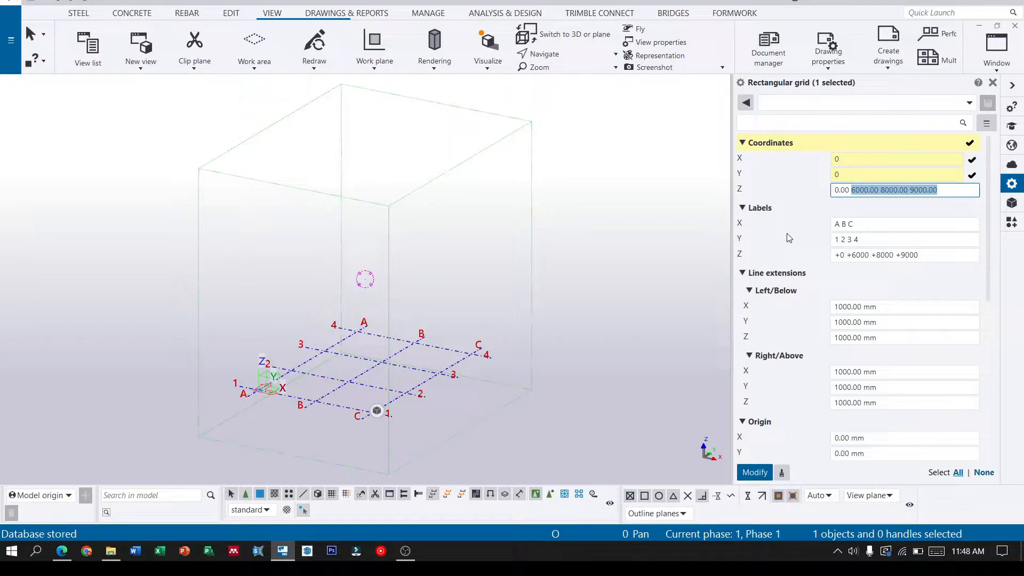
pyautogui.write('-1200 -1700')
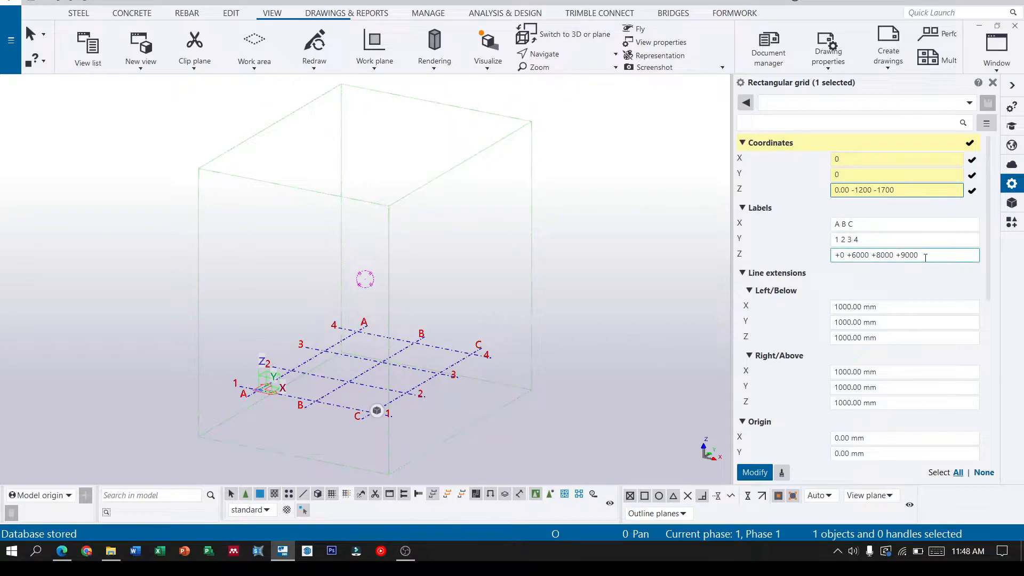
# Set the grid's Z labels to +0 -1200 -1700 and apply the changes to the grid.
pyautogui.moveTo(918, 255); pyautogui.dragTo(846, 255)
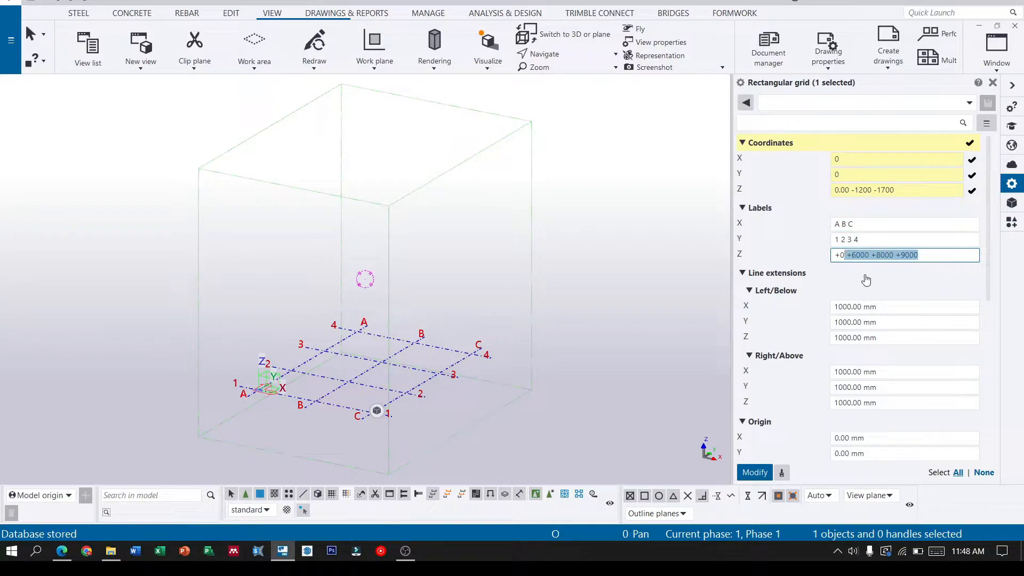
pyautogui.press('BackSpace')
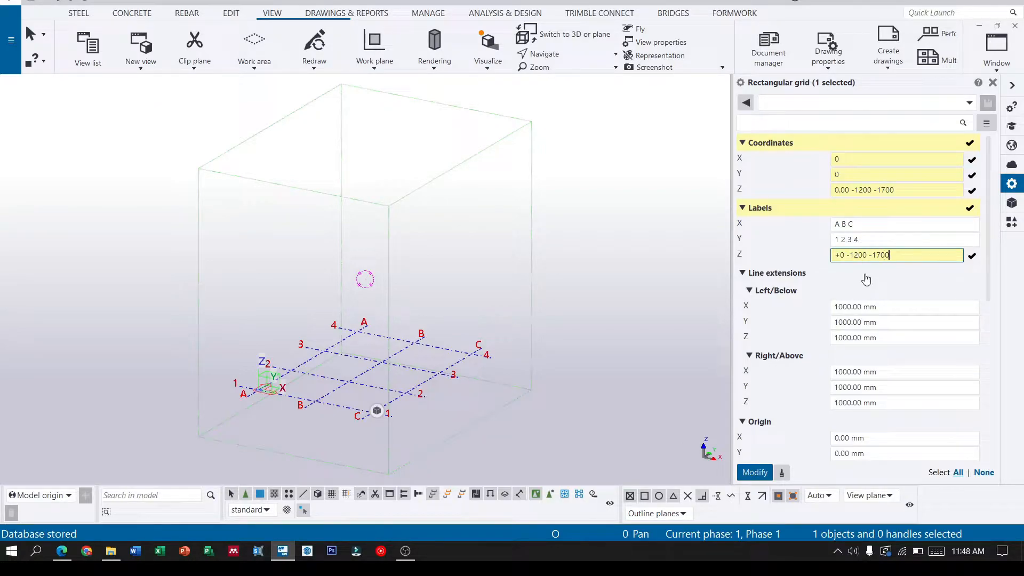
pyautogui.scroll(-5, 867, 326)
pyautogui.click(754, 473)
pyautogui.scroll(-2, 235, 351)
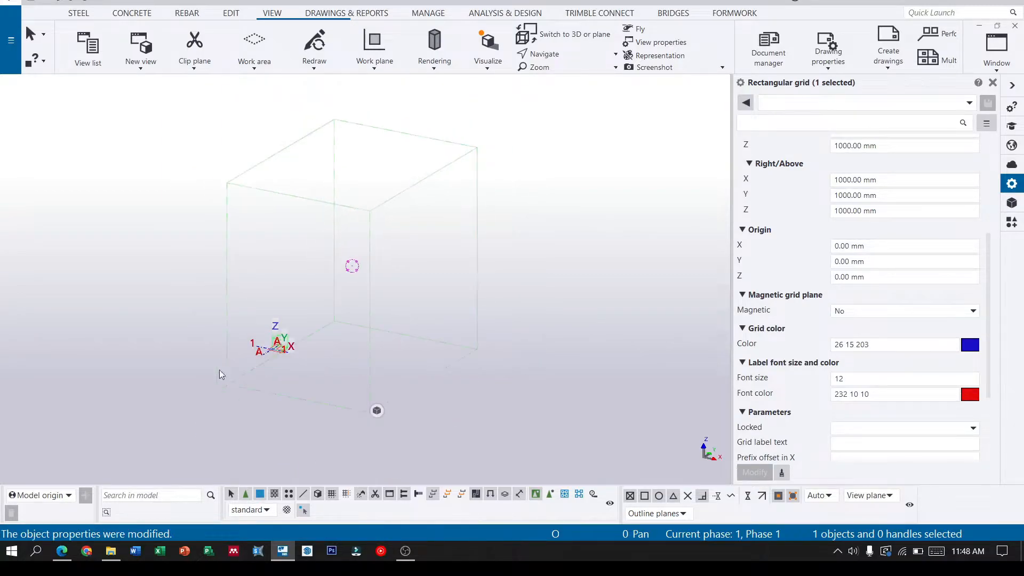
# Fit the work area of the 3D view to the entire model.
pyautogui.scroll(3, 230, 364)
pyautogui.scroll(-1, 313, 238)
pyautogui.moveTo(380, 169); pyautogui.dragTo(372, 218, button='middle')
pyautogui.click(337, 209)
pyautogui.rightClick(337, 208)
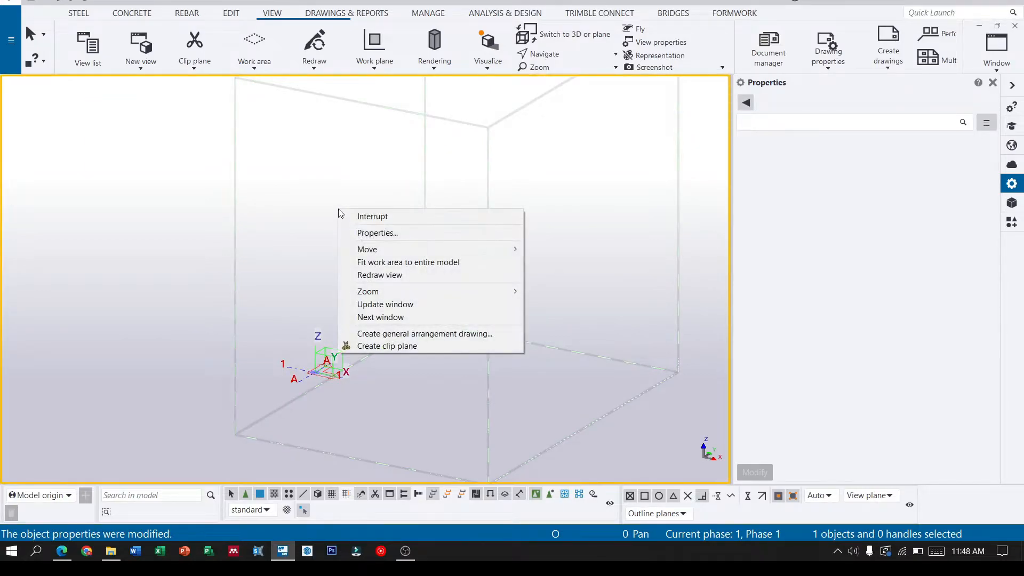
pyautogui.click(414, 263)
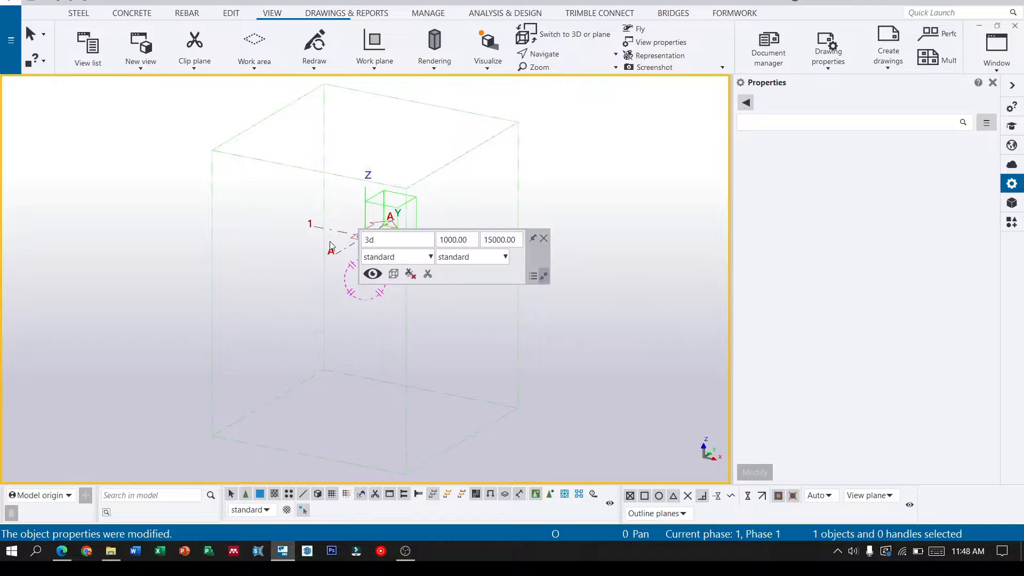
pyautogui.click(544, 238)
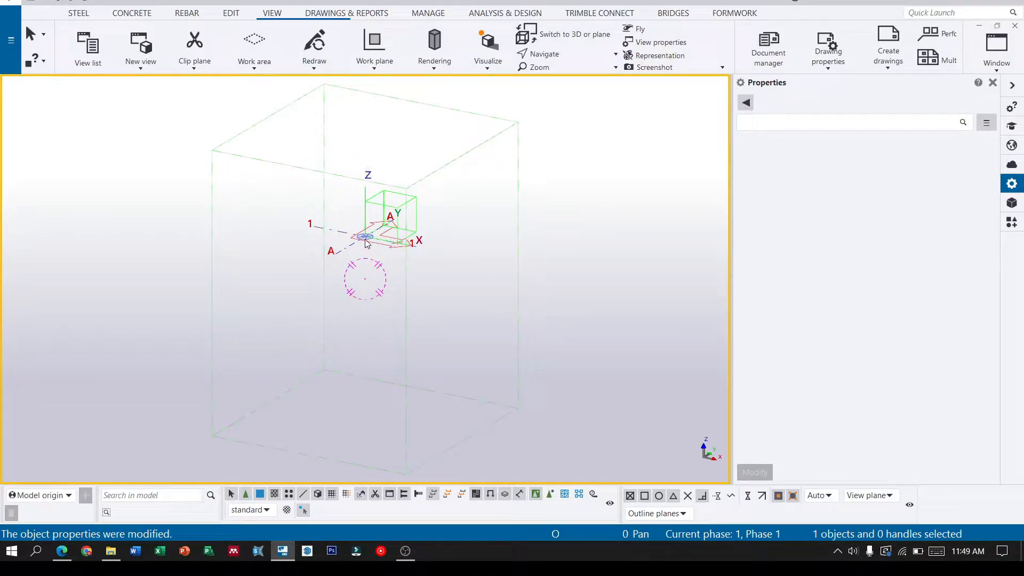
# Start a concrete column and set its material to C25 and its class to 1.
pyautogui.click(129, 12)
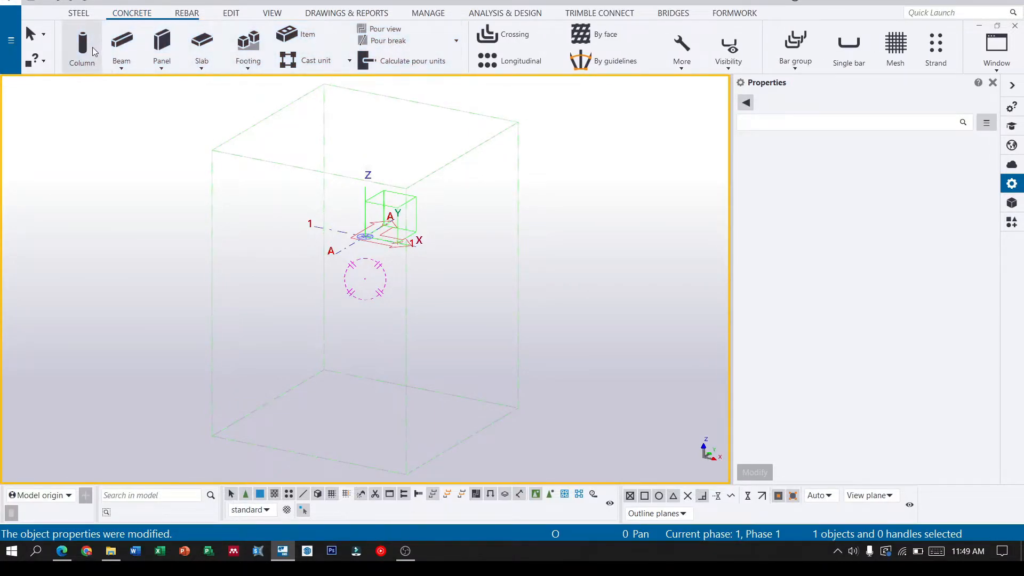
pyautogui.click(92, 46)
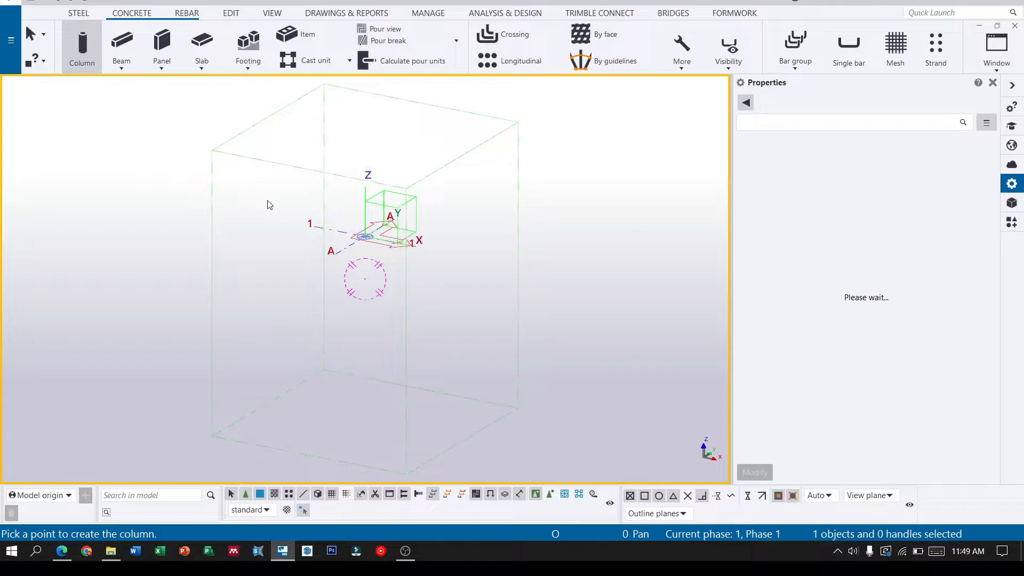
pyautogui.scroll(3, 898, 199)
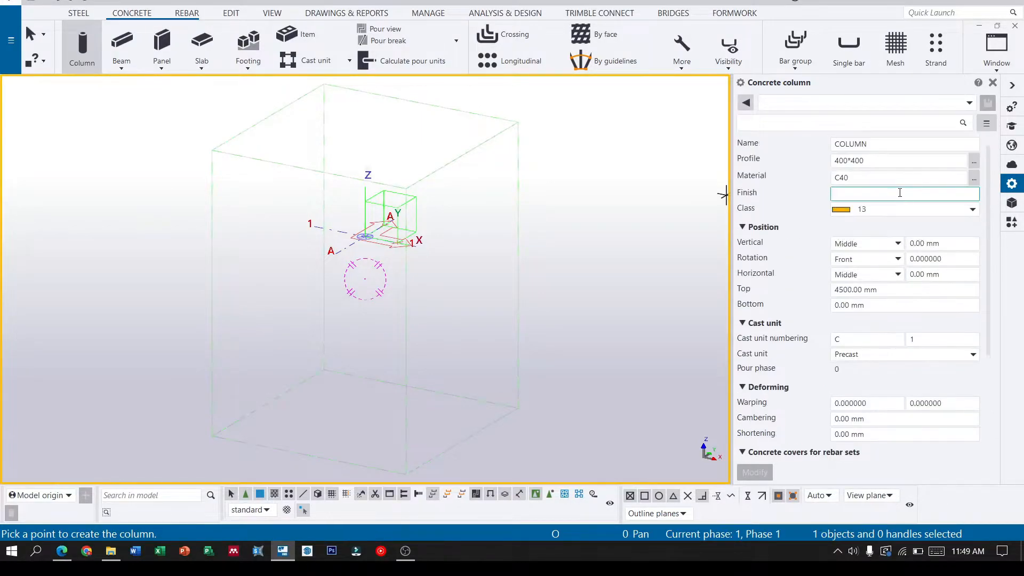
pyautogui.scroll(1, 886, 171)
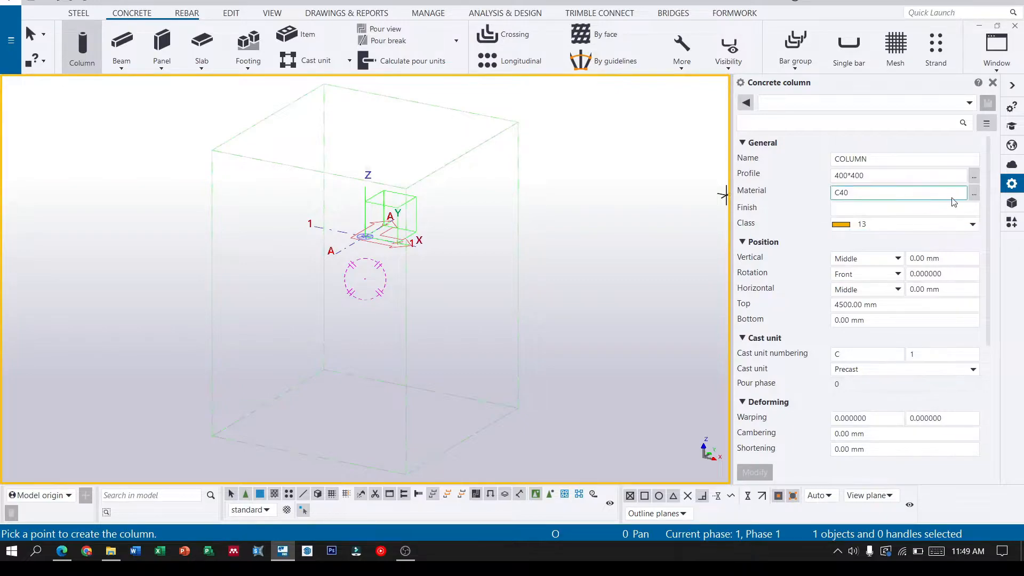
pyautogui.click(974, 193)
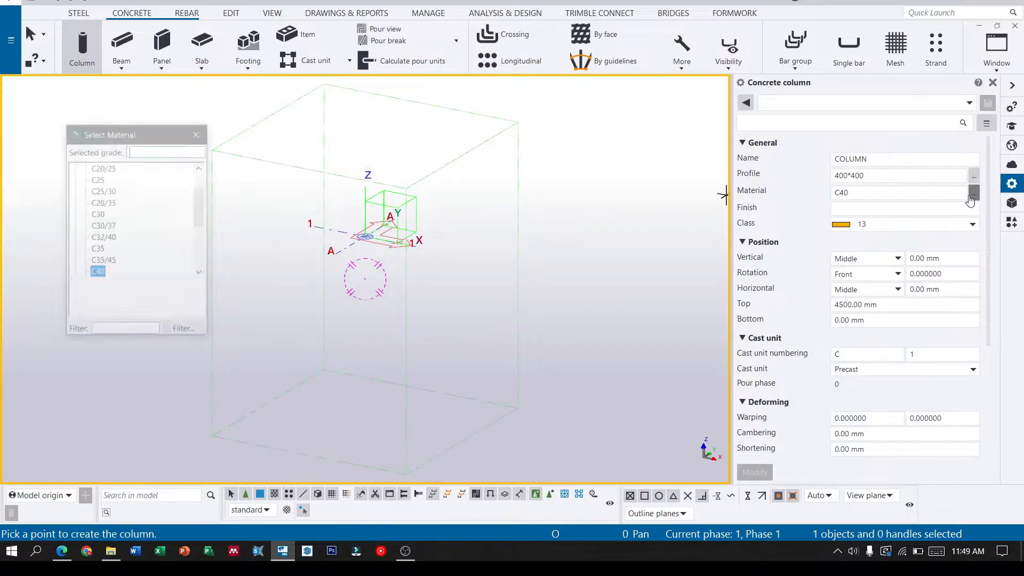
pyautogui.click(97, 179)
pyautogui.click(145, 331)
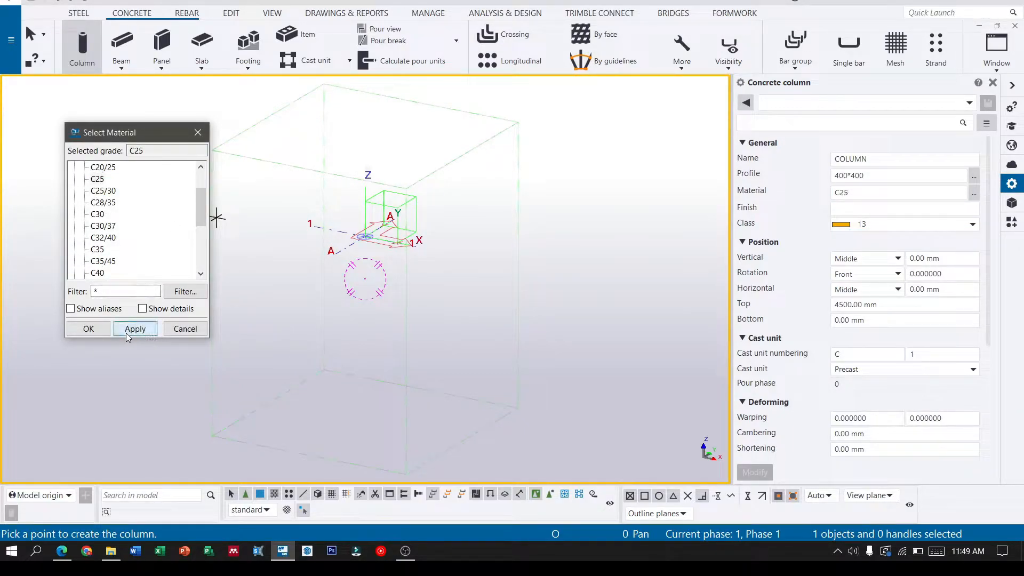
pyautogui.click(88, 328)
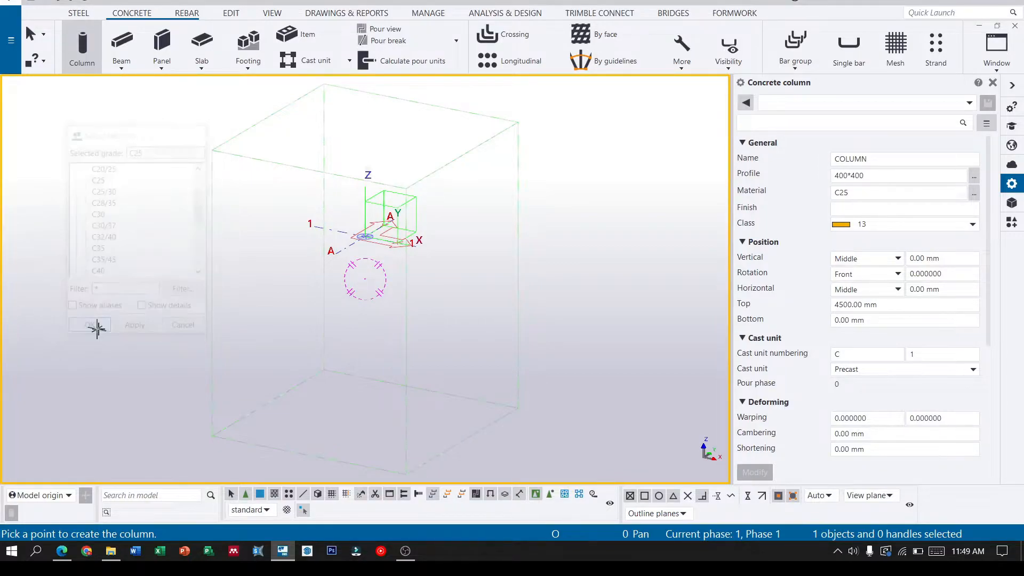
pyautogui.click(896, 224)
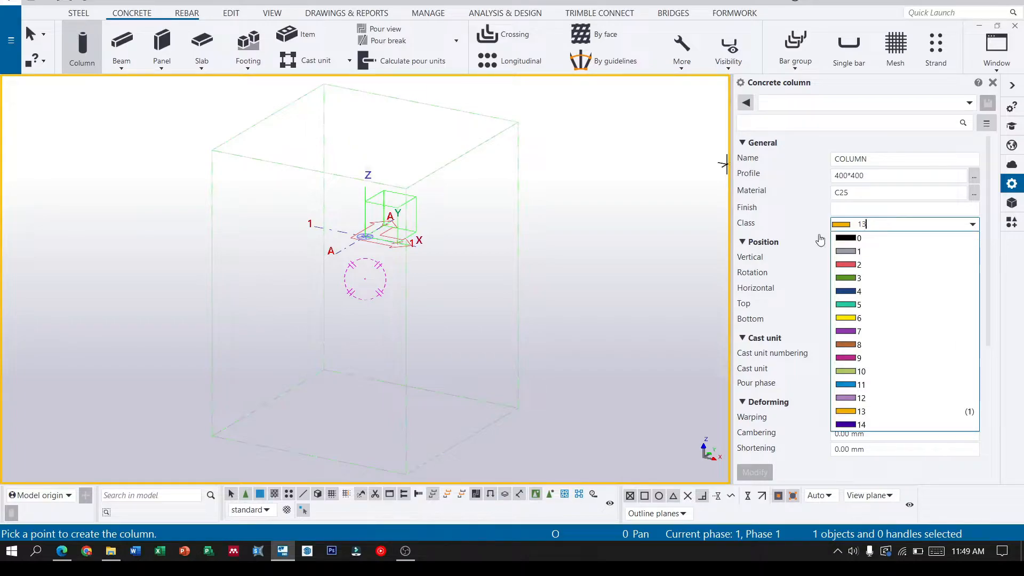
pyautogui.click(865, 254)
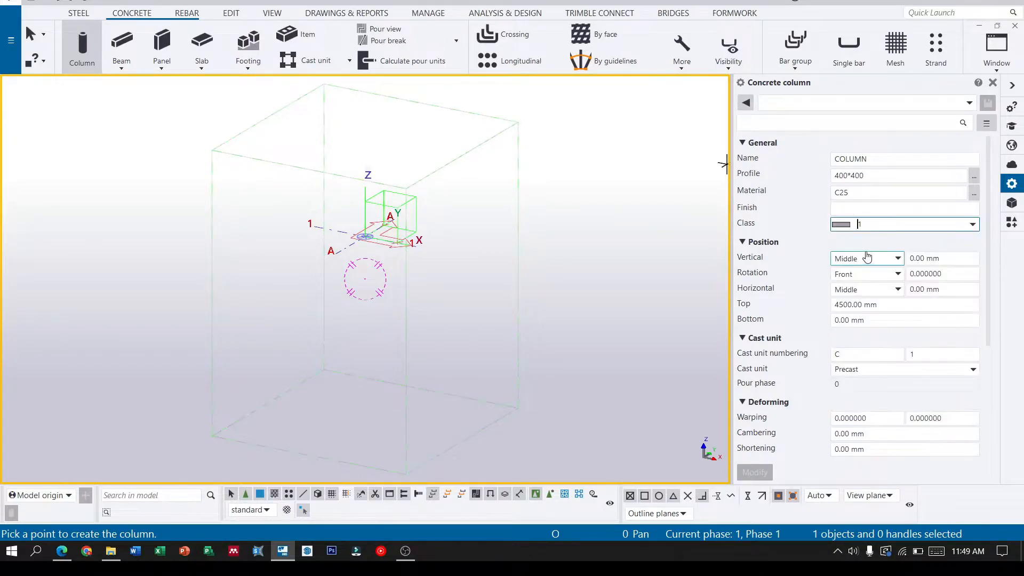
# Set the column's top level to 0, bottom level to -1200 mm and cast unit type to Cast in place.
pyautogui.click(837, 302)
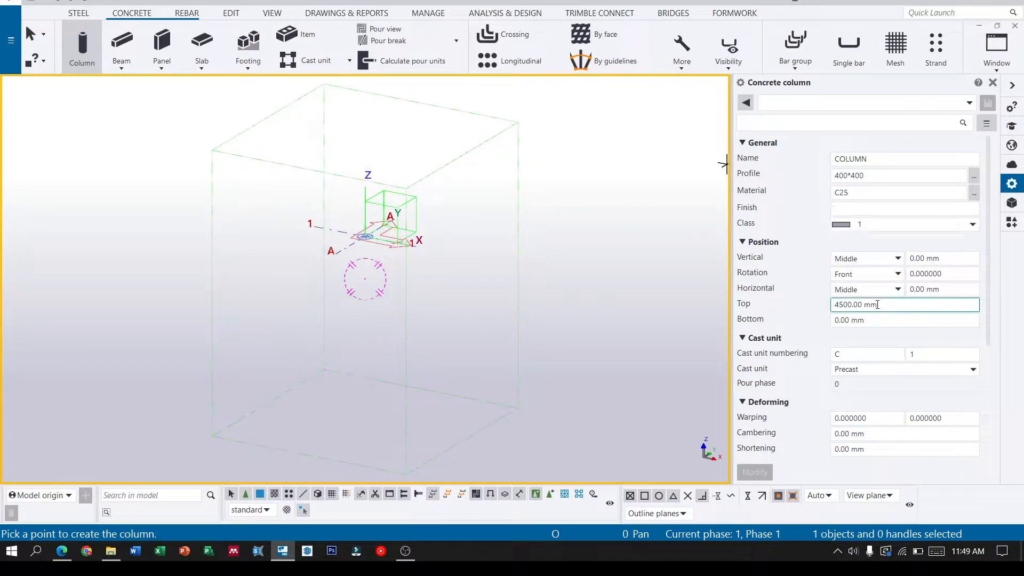
pyautogui.write('0')
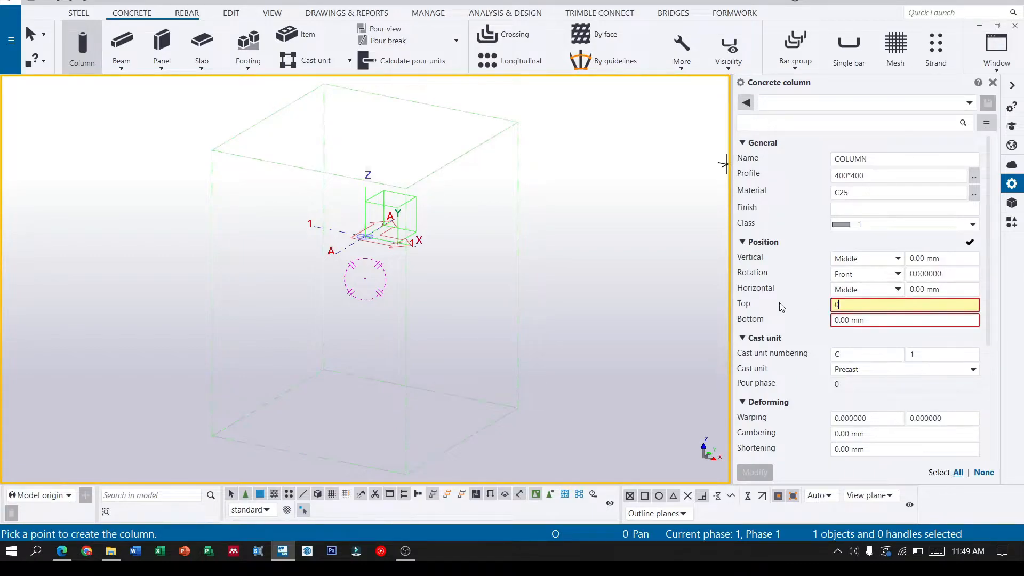
pyautogui.moveTo(853, 319); pyautogui.dragTo(789, 326)
pyautogui.write('-1200')
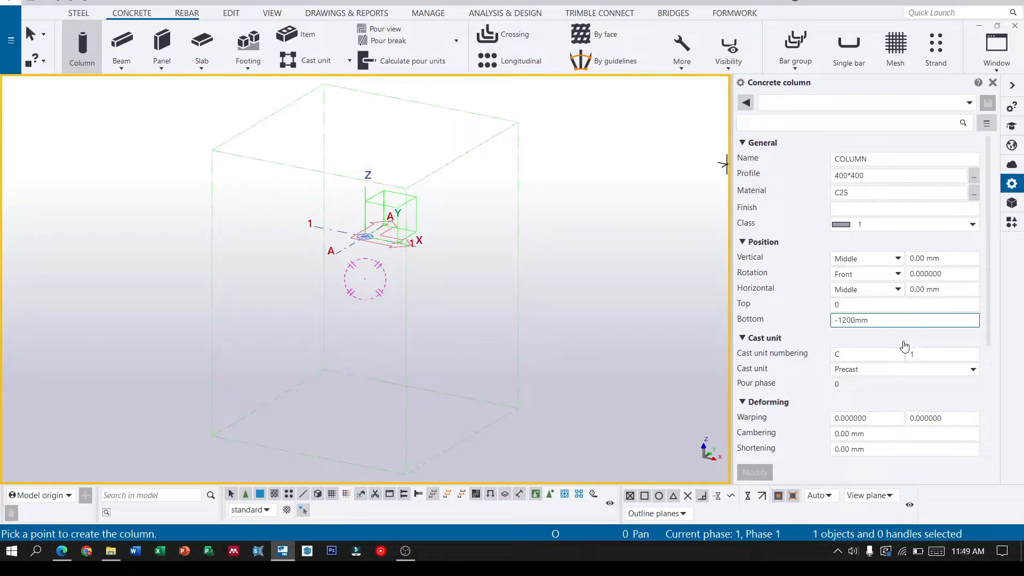
pyautogui.click(904, 369)
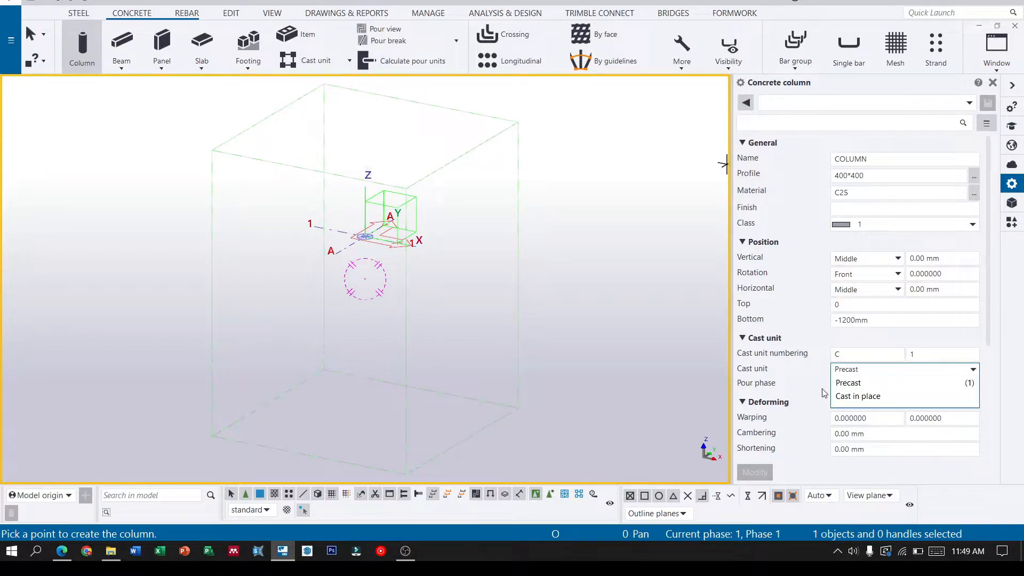
pyautogui.click(874, 397)
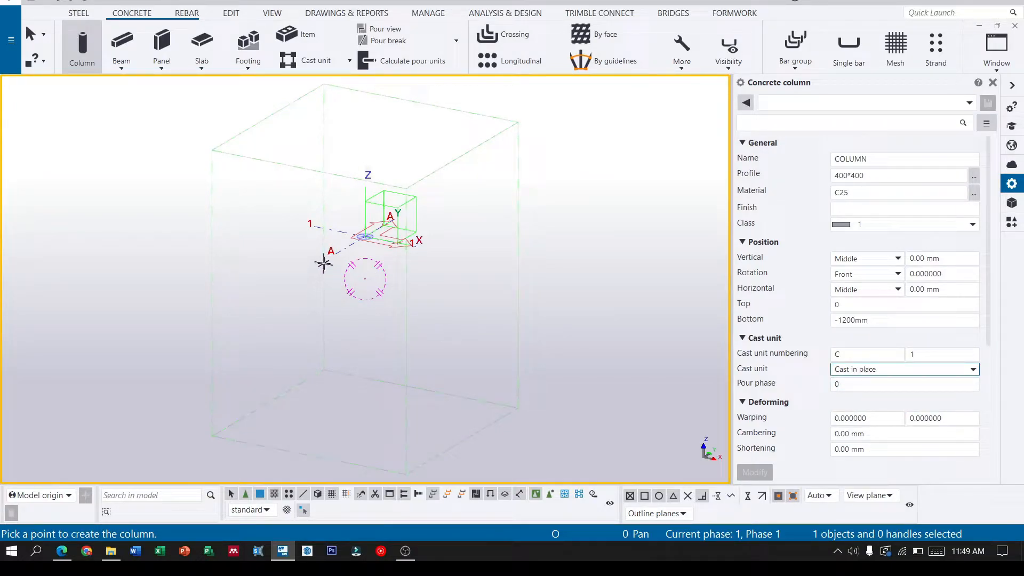
# Place the column at the intersection of grid lines A and 1, expanding the view depth to include it.
pyautogui.scroll(1, 342, 216)
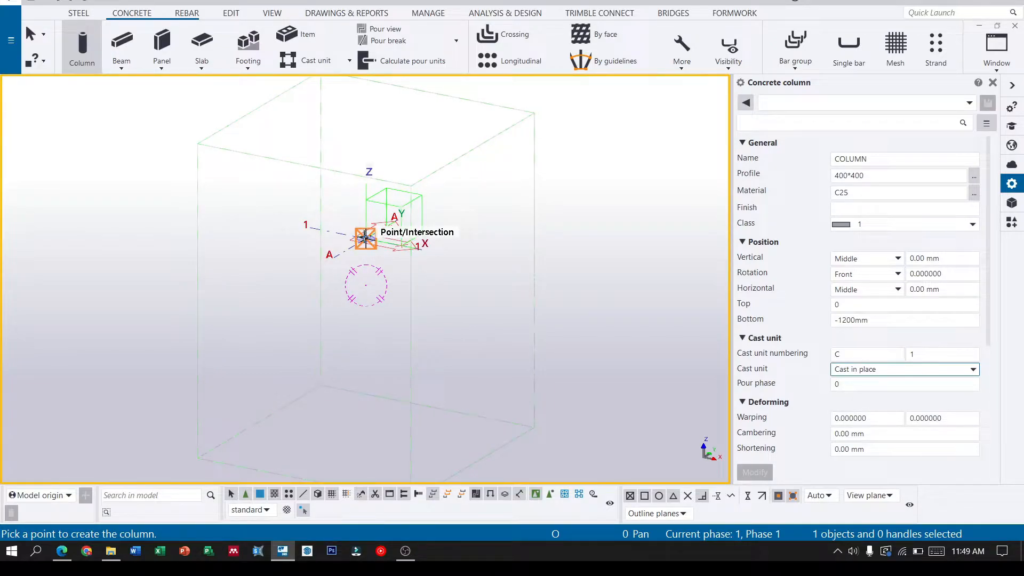
pyautogui.click(365, 238)
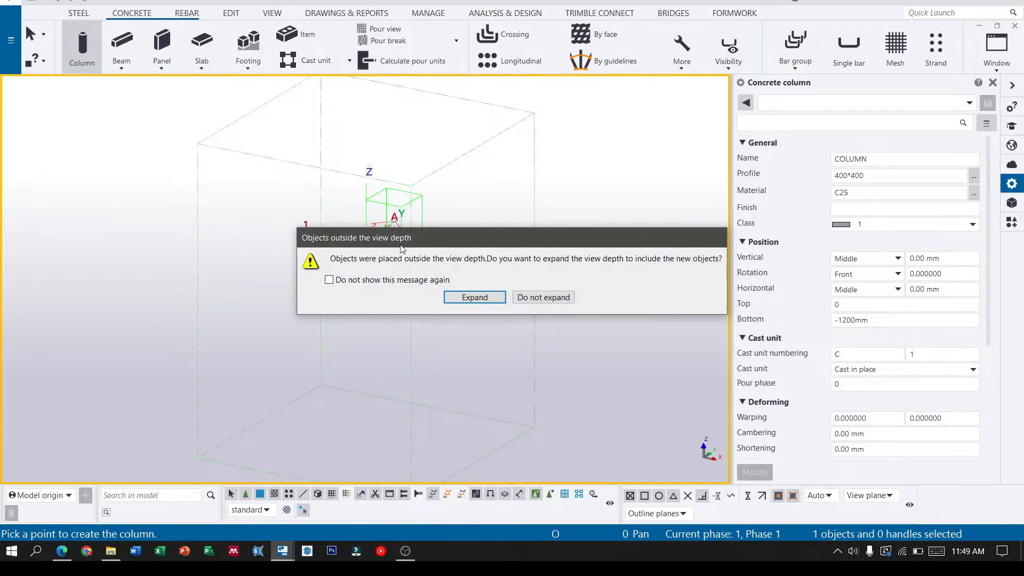
pyautogui.click(474, 297)
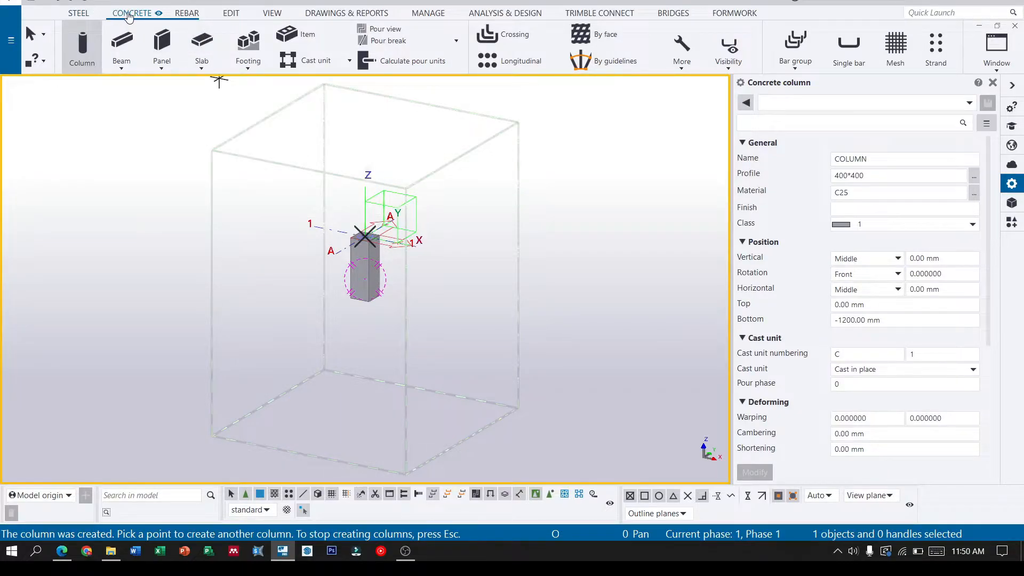
# Start a pad footing and set its profile to 2200*2200 and its material to C25.
pyautogui.click(247, 64)
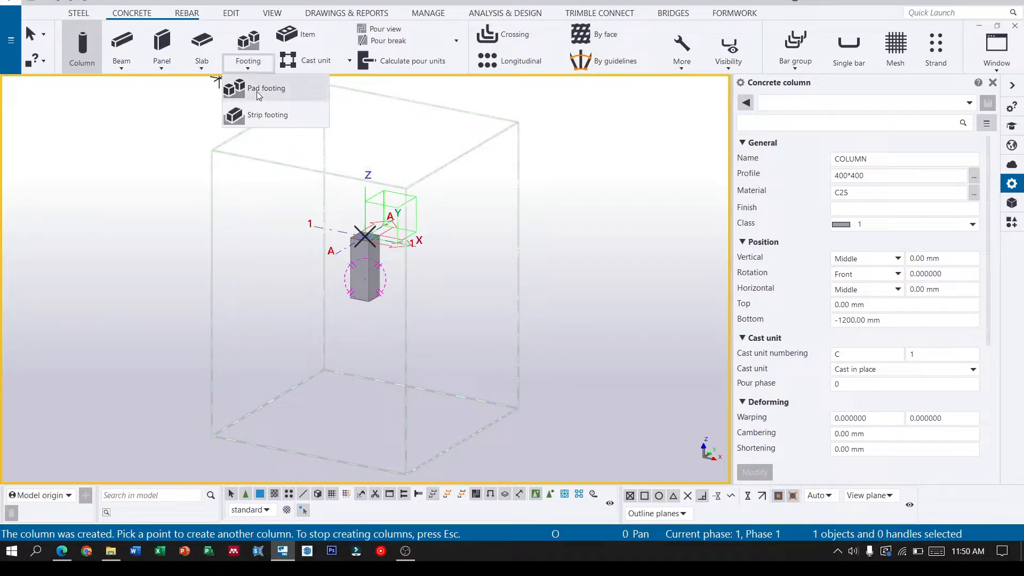
pyautogui.click(257, 89)
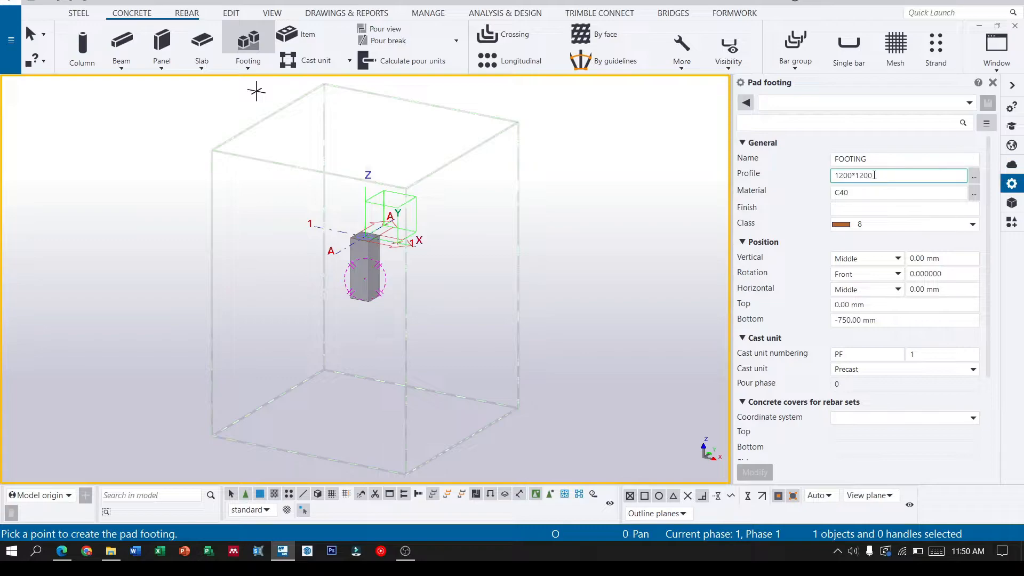
pyautogui.click(890, 174)
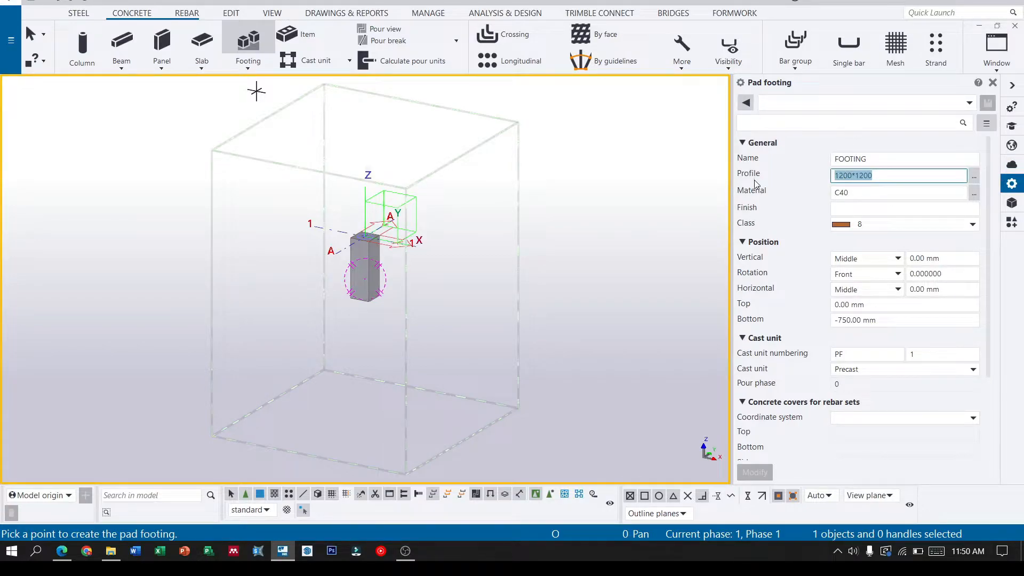
pyautogui.write('22')
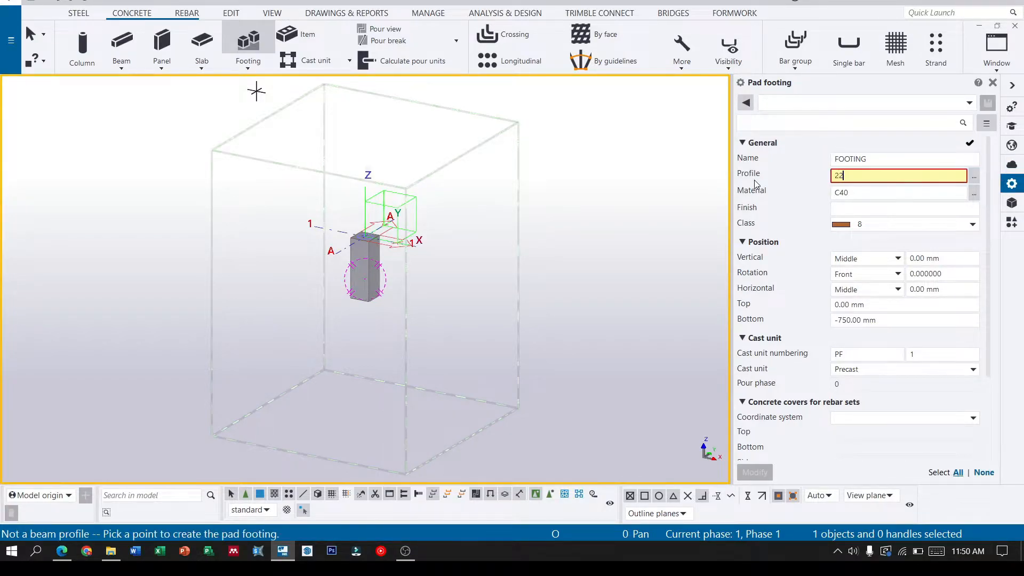
pyautogui.write('00*')
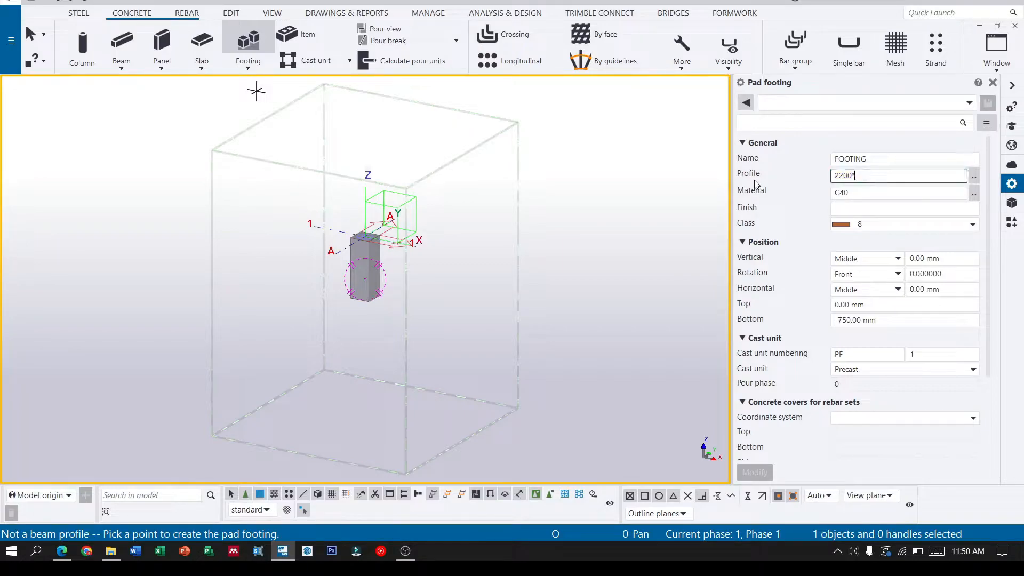
pyautogui.write('2000')
pyautogui.click(974, 193)
pyautogui.click(97, 179)
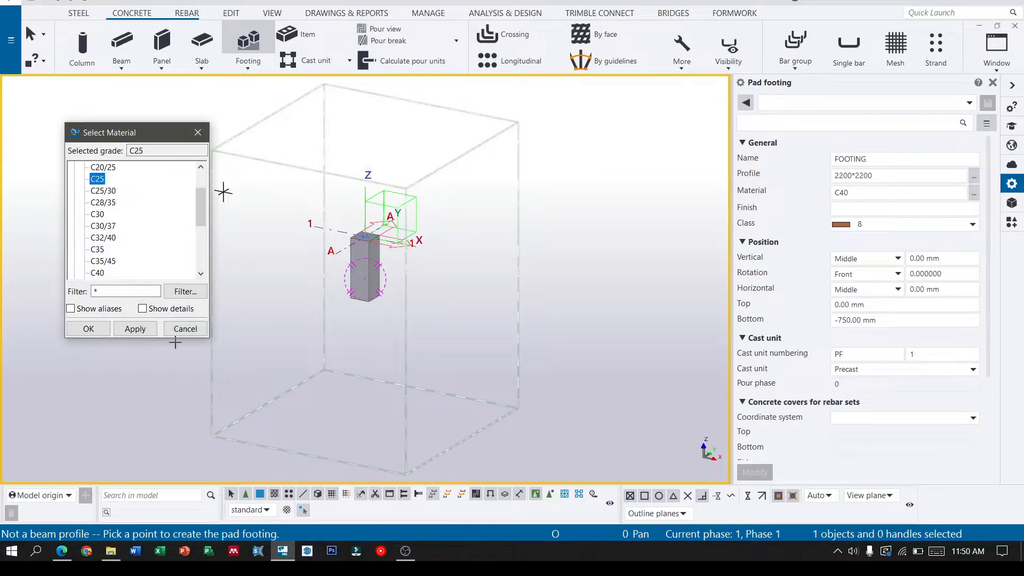
pyautogui.click(135, 329)
pyautogui.click(88, 329)
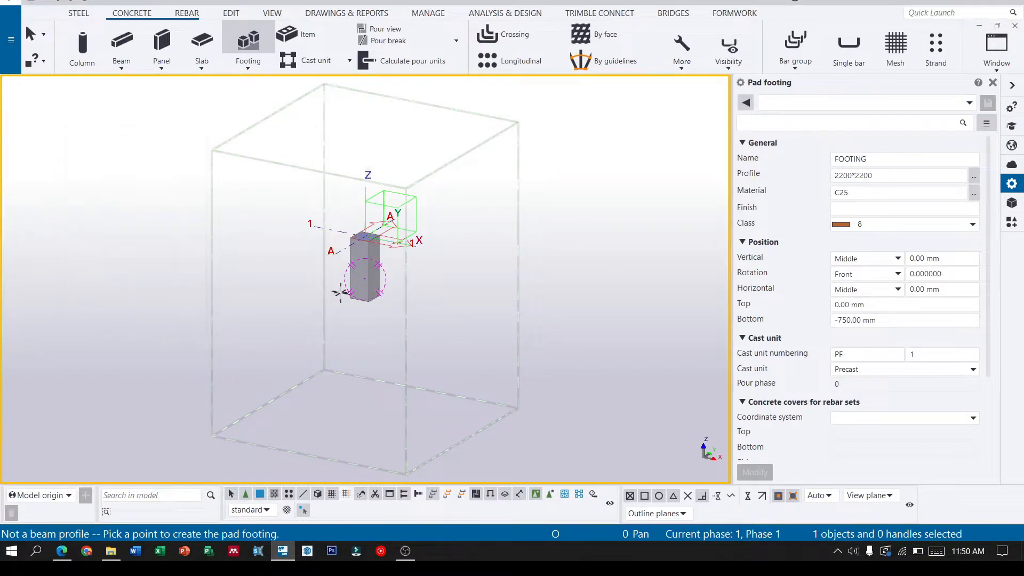
# Set the pad footing's class to 1, bottom level to -500 mm and cast unit type to Cast in place.
pyautogui.click(959, 229)
pyautogui.click(875, 258)
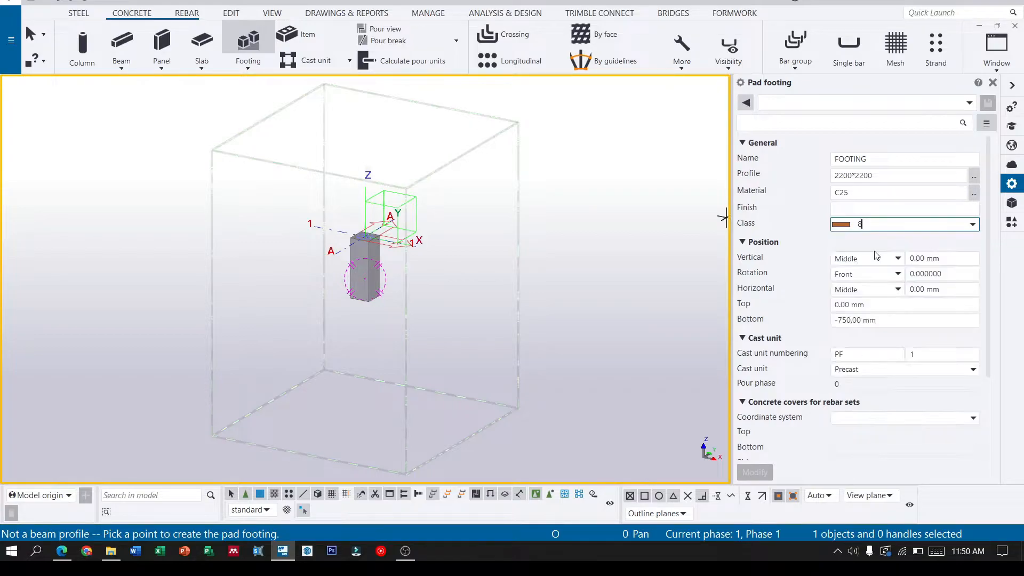
pyautogui.click(850, 306)
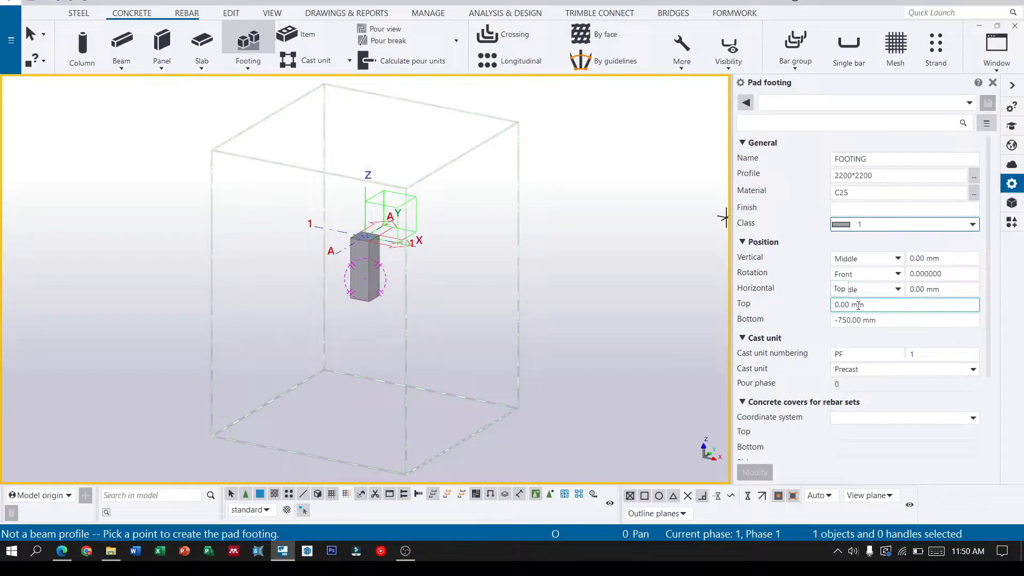
pyautogui.click(853, 318)
pyautogui.moveTo(860, 318); pyautogui.dragTo(838, 319)
pyautogui.write('5')
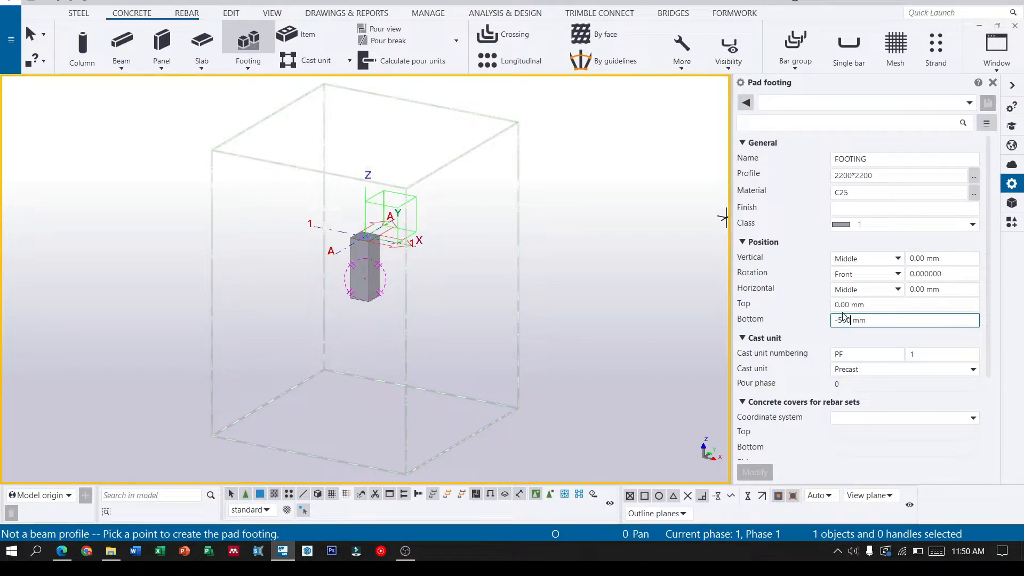
pyautogui.click(873, 373)
pyautogui.click(873, 373)
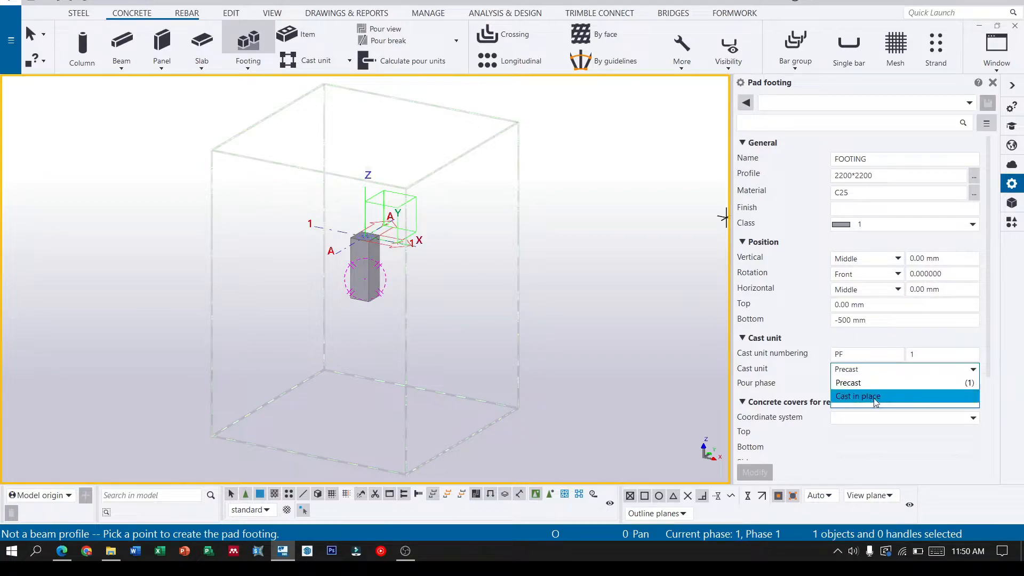
pyautogui.click(875, 398)
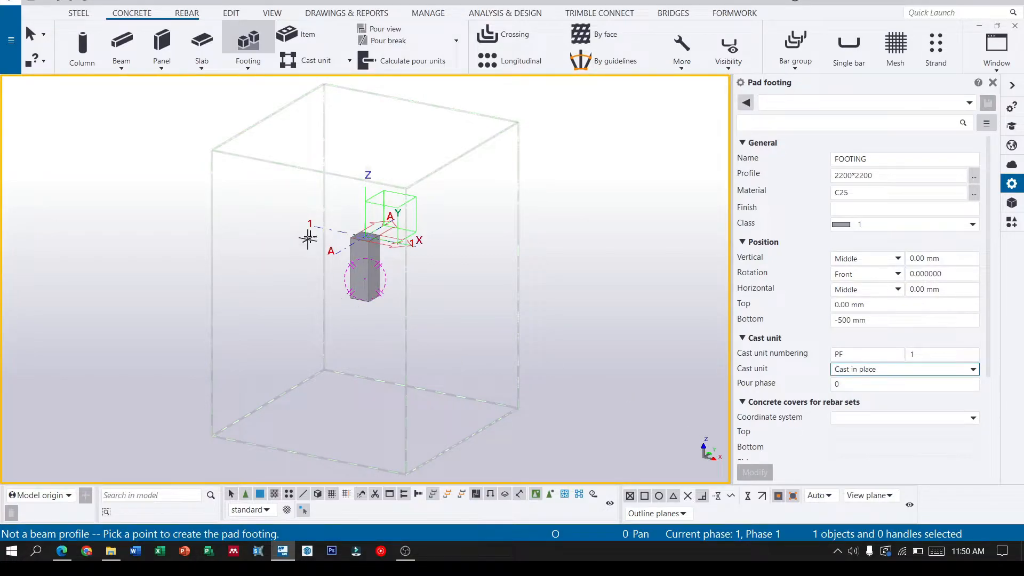
# Try to place the pad footing at the intersection of grid lines A and 1, and undo the placement.
pyautogui.scroll(1, 349, 211)
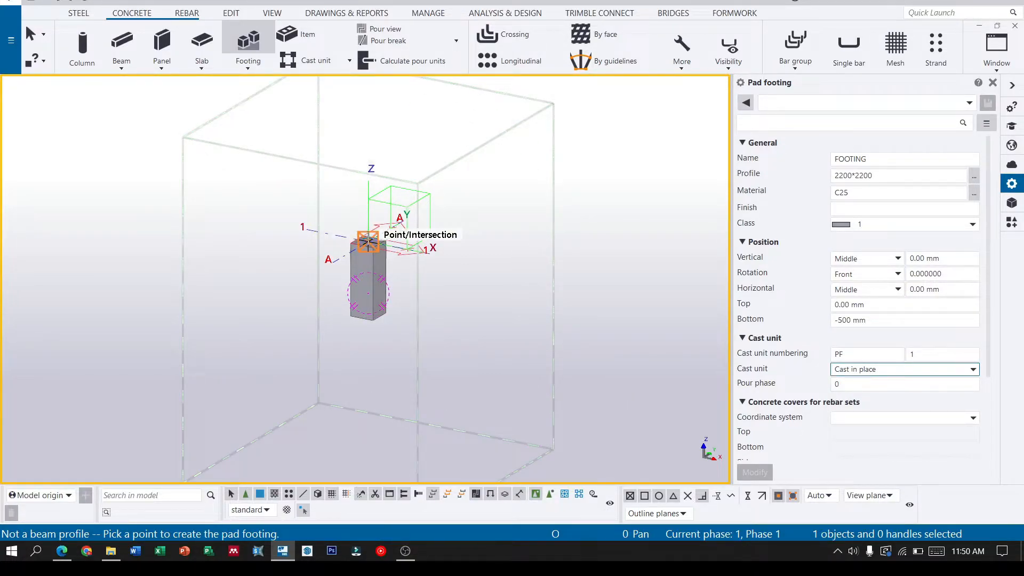
pyautogui.click(368, 241)
pyautogui.scroll(1, 396, 303)
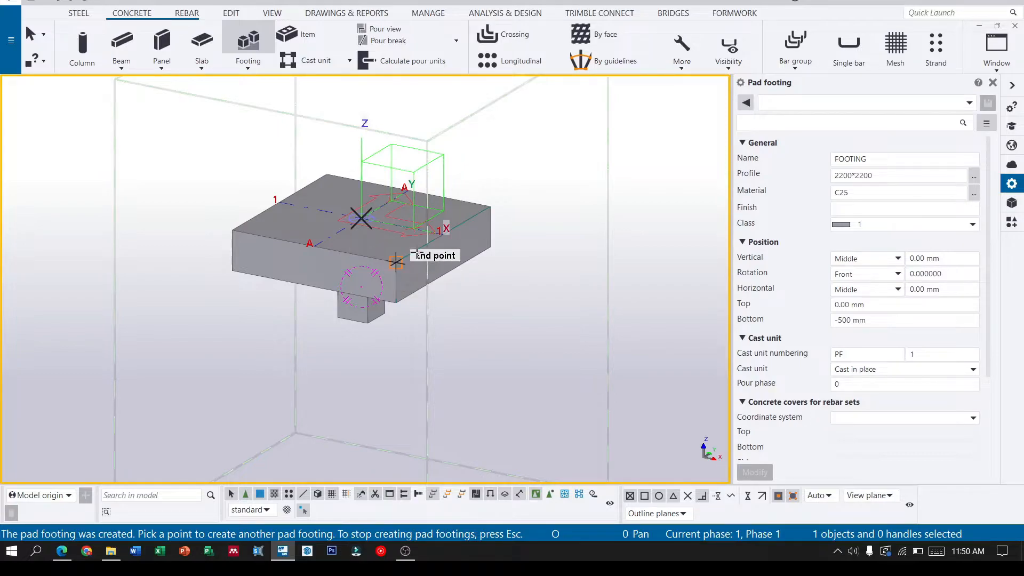
pyautogui.hotkey('ctrl', 'z')
# Set the pad footing's top level to -1200 mm and its bottom level to -1700 mm.
pyautogui.click(844, 305)
pyautogui.doubleClick(849, 305)
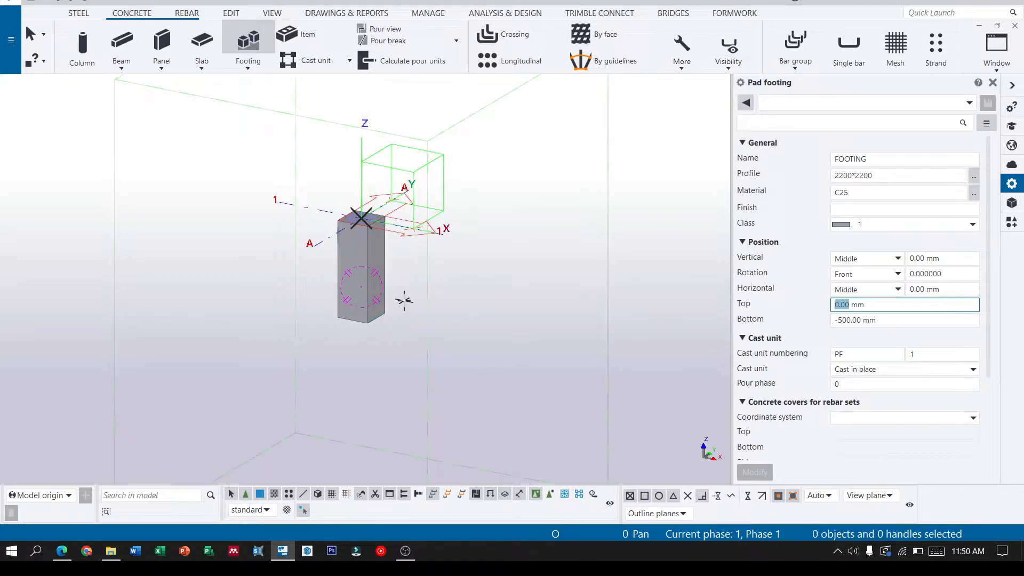
pyautogui.write('-1200')
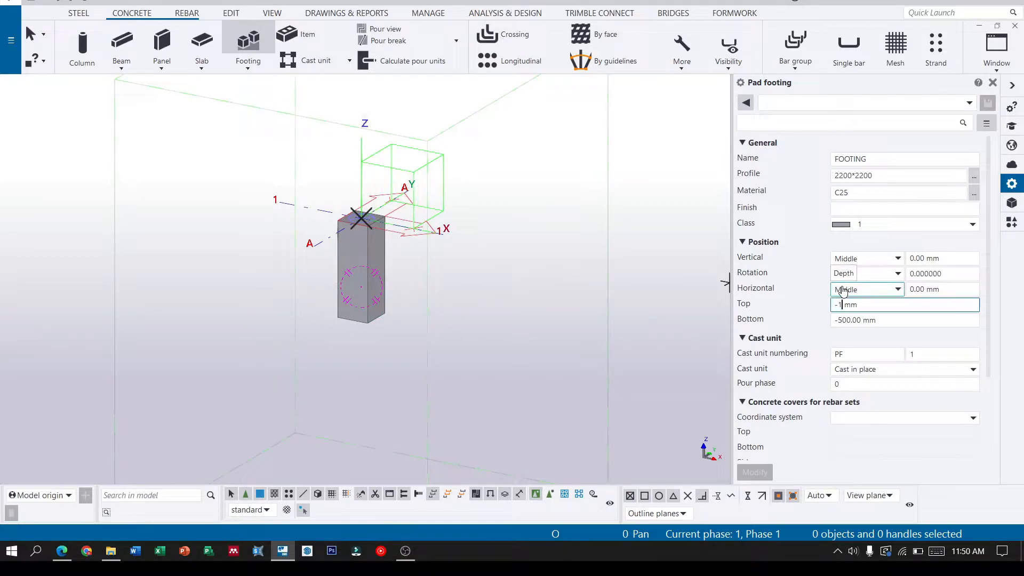
pyautogui.moveTo(850, 320); pyautogui.dragTo(843, 320)
pyautogui.write('1700')
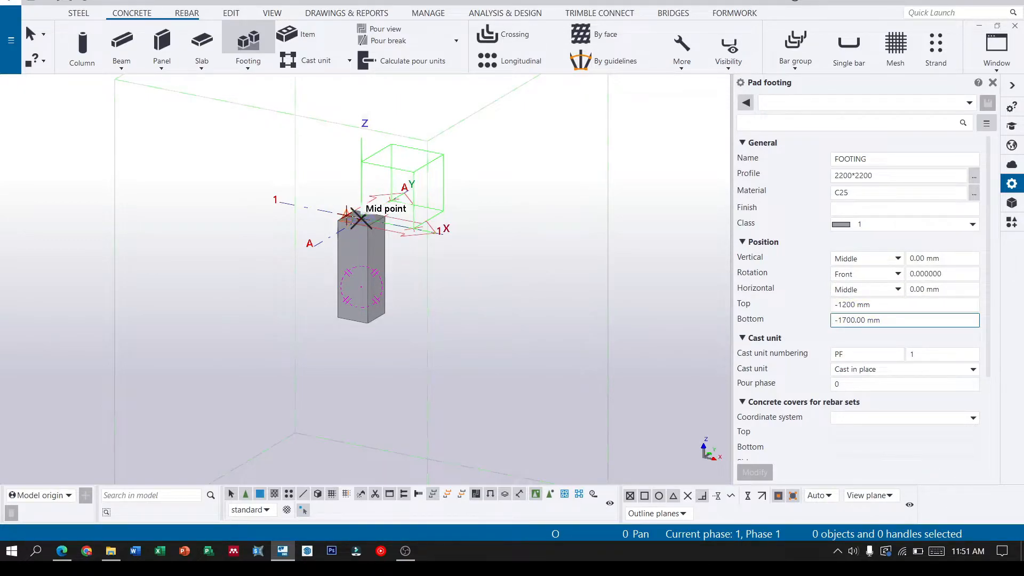
# Place the pad footing at the intersection of grid lines A and 1, expanding the view depth to include it.
pyautogui.click(361, 220)
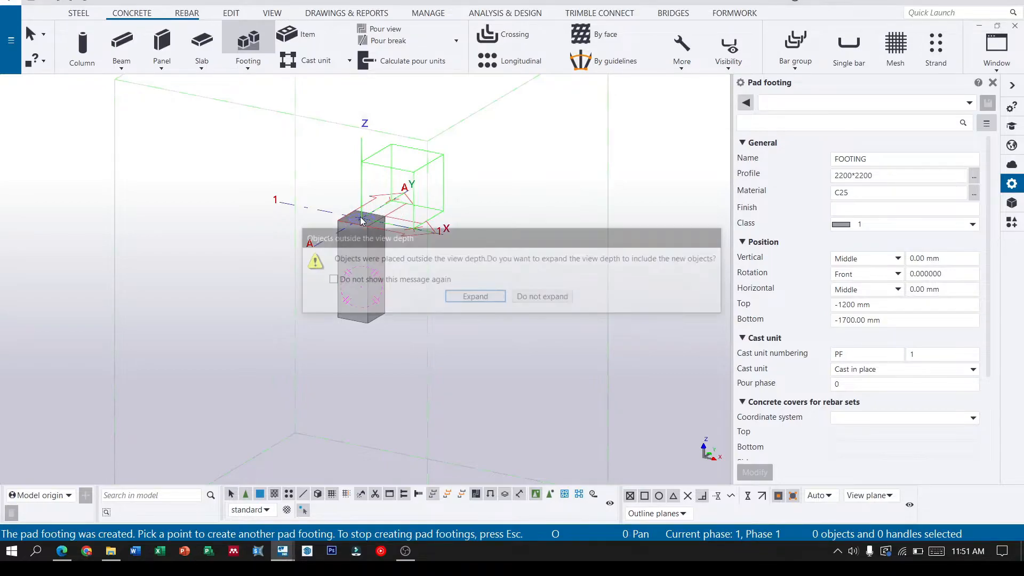
pyautogui.click(470, 296)
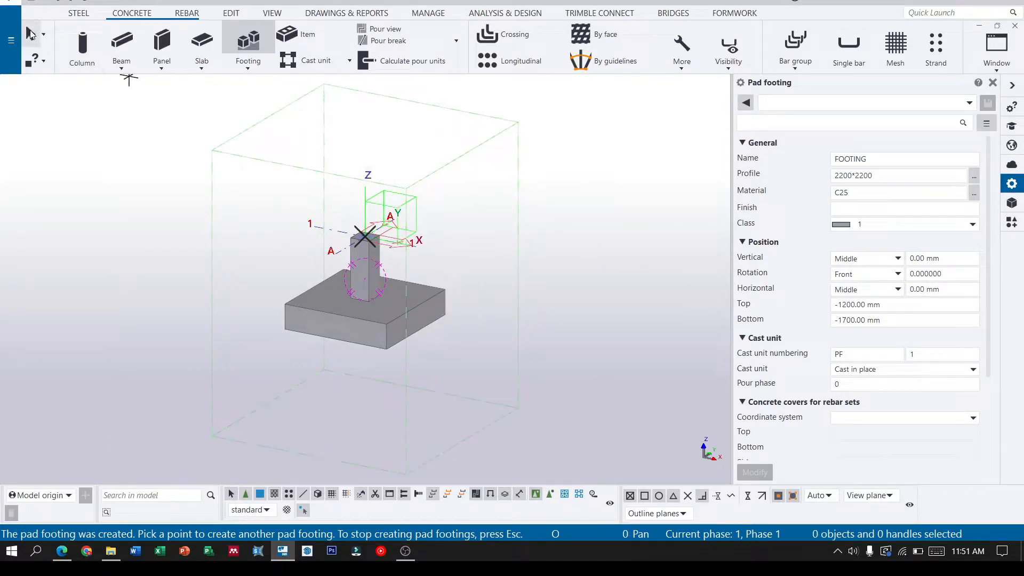
pyautogui.click(32, 35)
# Search the components for 77 and apply Pad footing reinforcement (77) to the footing.
pyautogui.scroll(2, 443, 300)
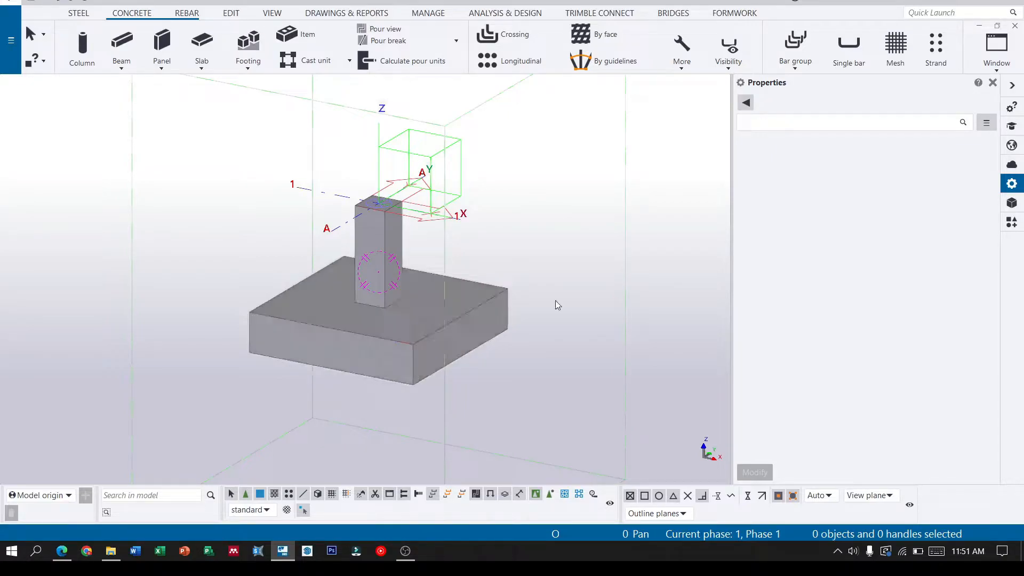
pyautogui.click(1012, 222)
pyautogui.click(860, 118)
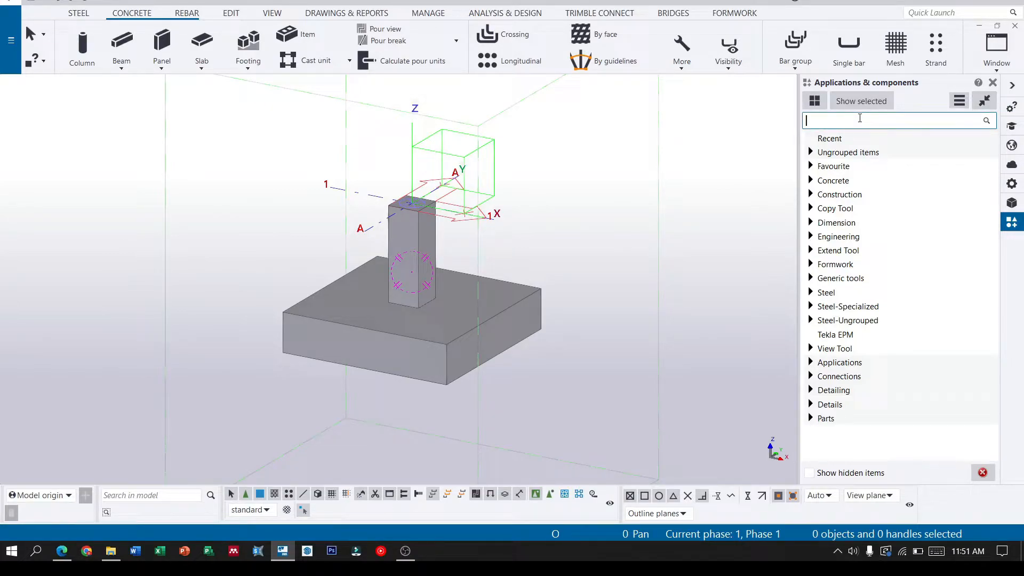
pyautogui.write('77')
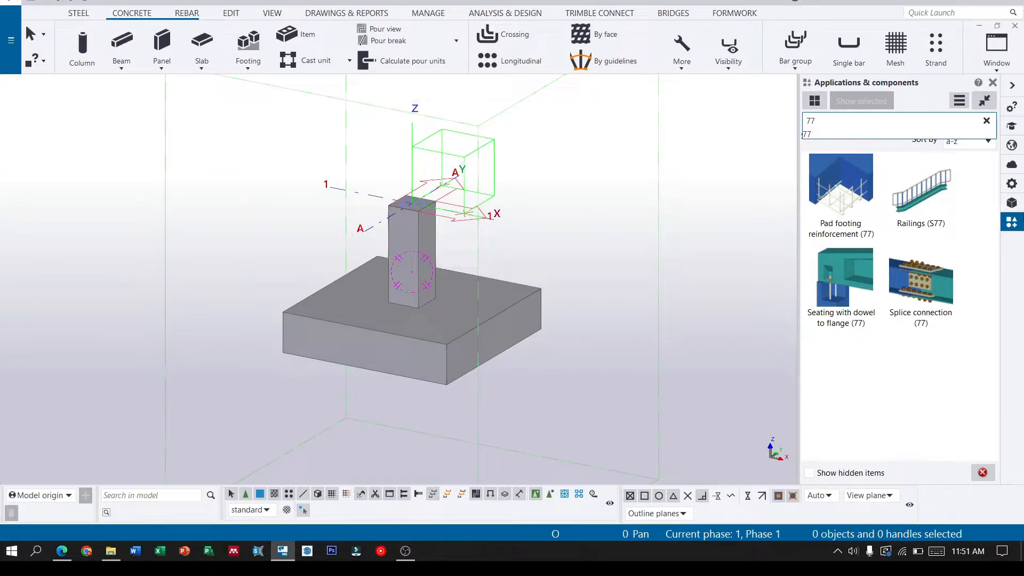
pyautogui.click(839, 183)
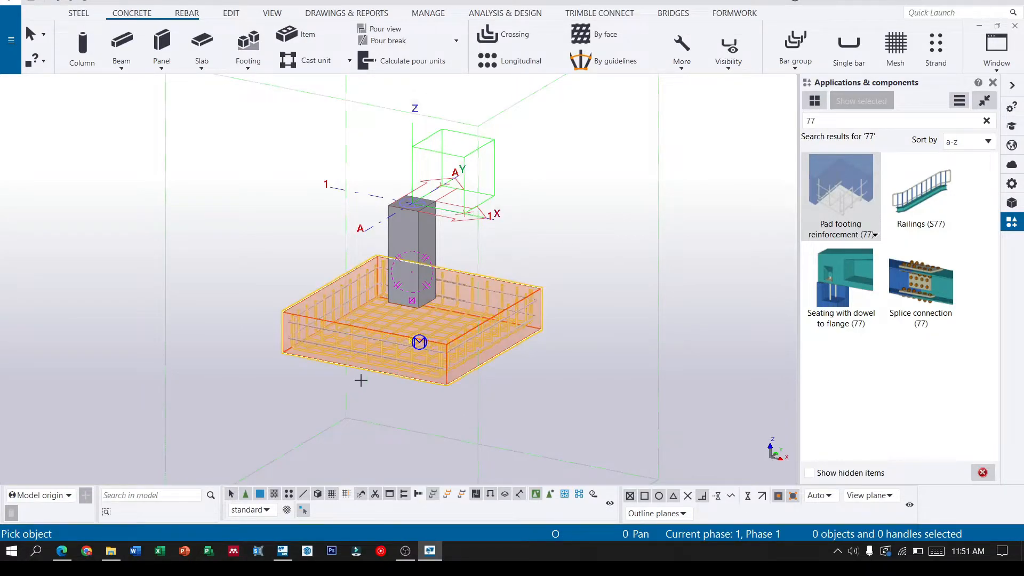
pyautogui.scroll(3, 373, 375)
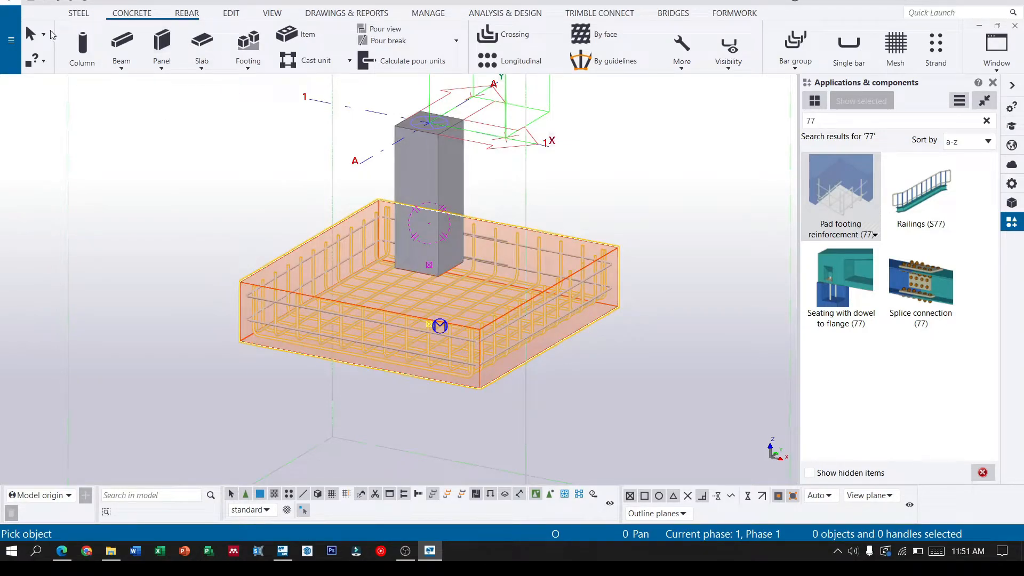
pyautogui.click(166, 168)
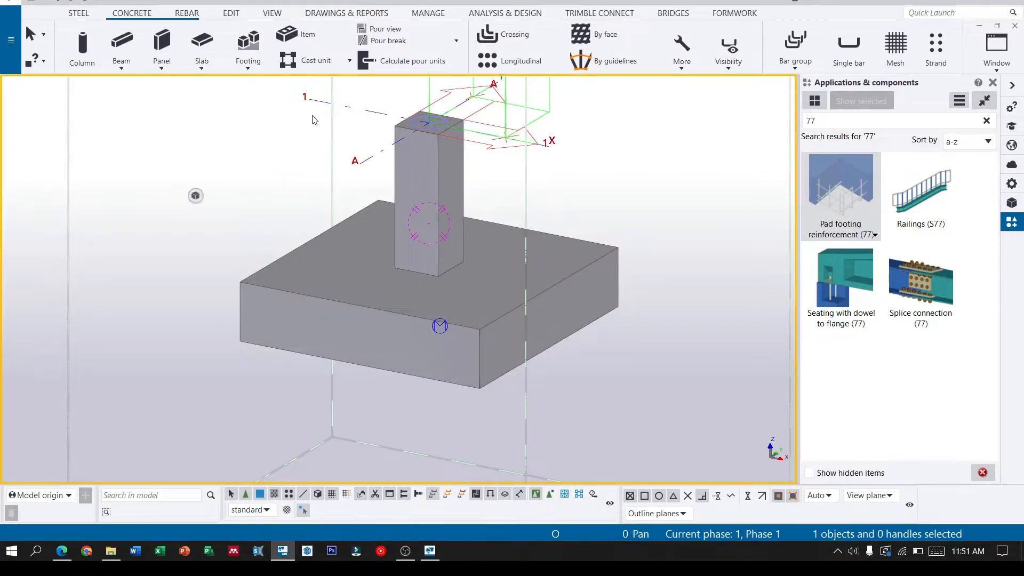
# Set the view's rendering to Parts shaded wireframe so the reinforcement inside the footing shows.
pyautogui.click(271, 15)
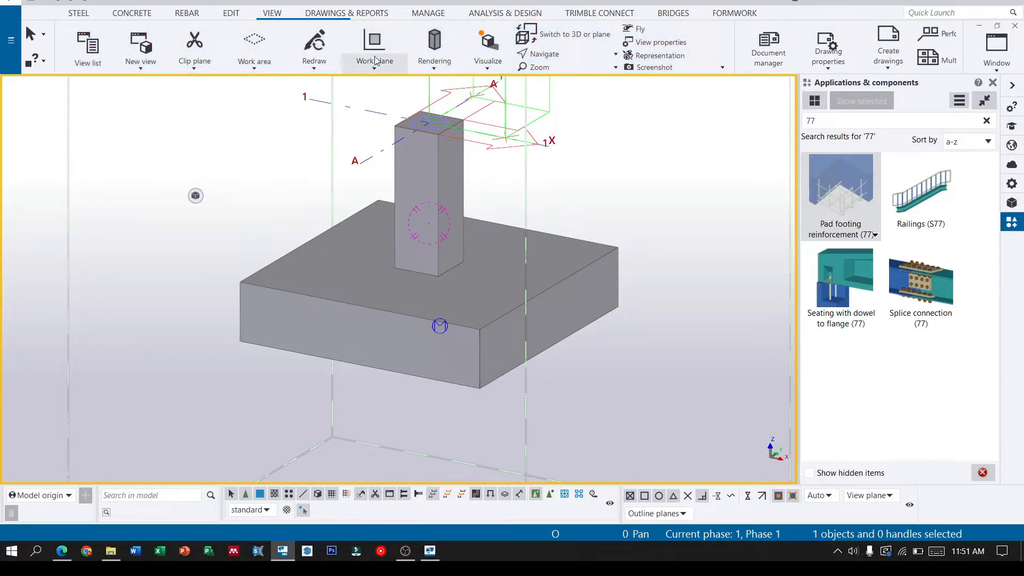
pyautogui.click(434, 63)
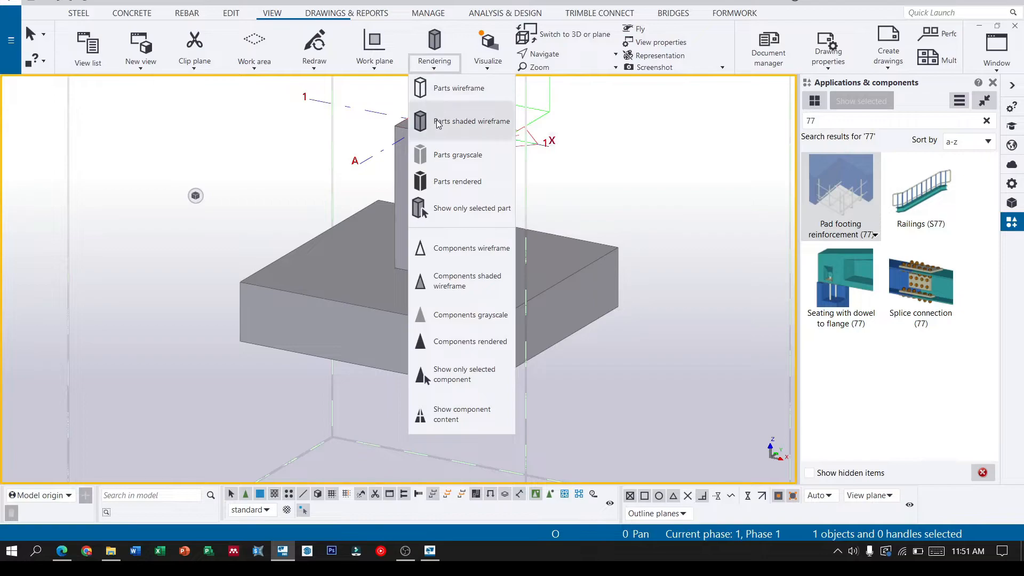
pyautogui.click(459, 121)
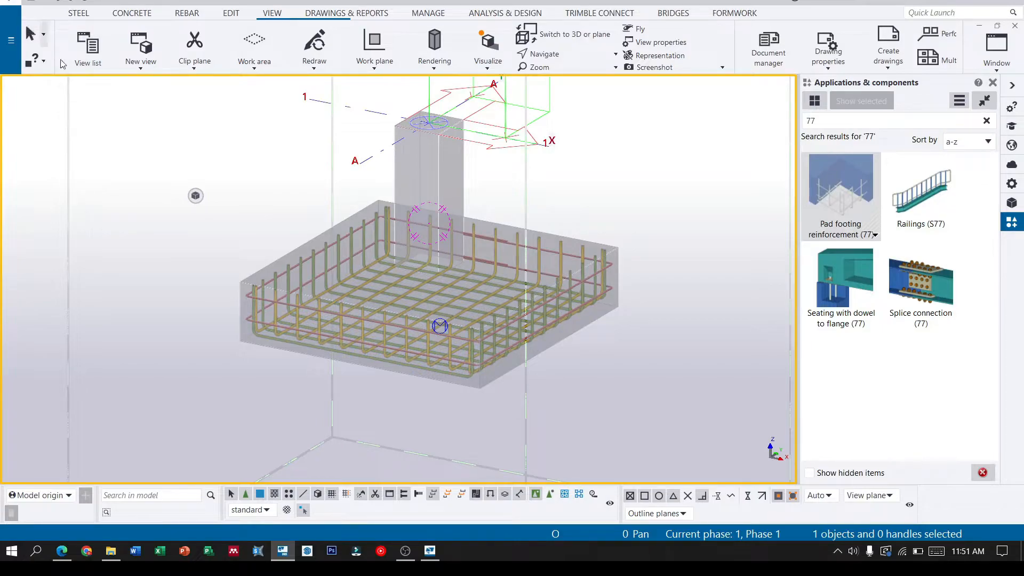
# Open the settings of the footing's reinforcement component, keeping the model in view beside the dialog.
pyautogui.doubleClick(472, 354)
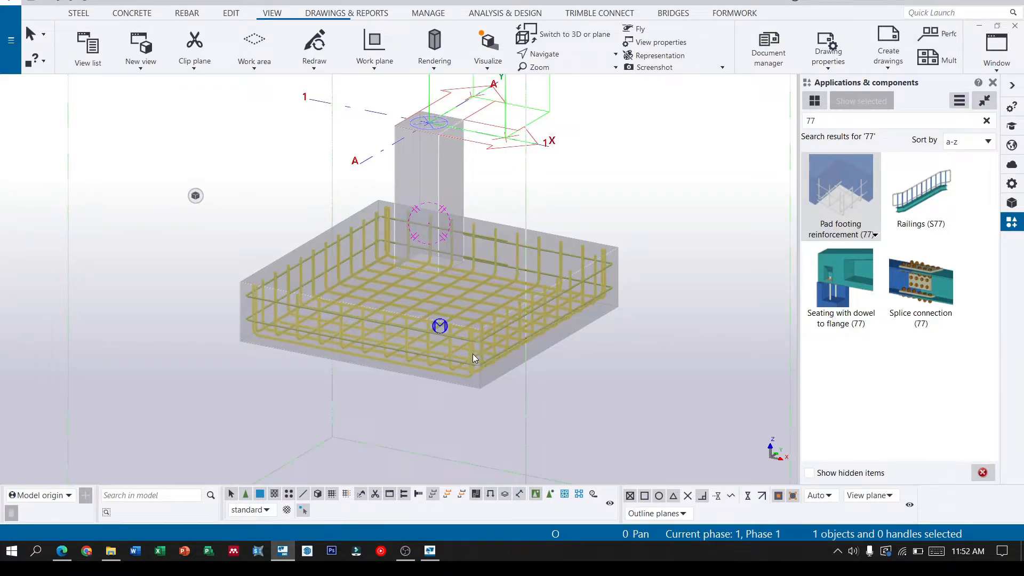
pyautogui.moveTo(376, 86); pyautogui.dragTo(587, 90)
pyautogui.moveTo(18, 304); pyautogui.dragTo(3, 305, button='middle')
pyautogui.moveTo(209, 289); pyautogui.dragTo(163, 291, button='middle')
pyautogui.scroll(-2, 206, 284)
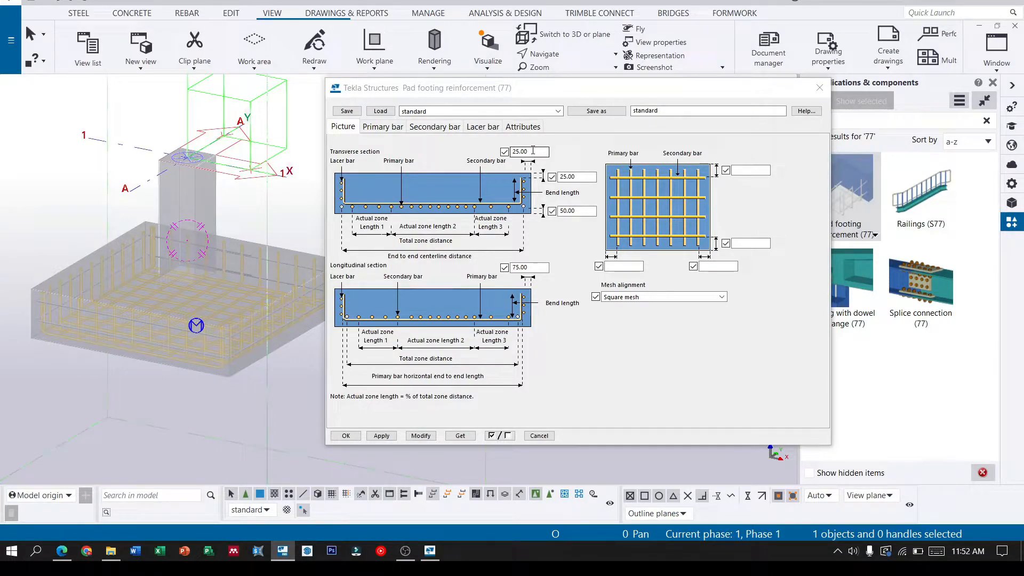
# Switch to Edge, consult the concrete cover thickness table in the SNI 2847-2019 PDF, and return to Tekla Structures.
pyautogui.click(62, 551)
pyautogui.click(139, 2)
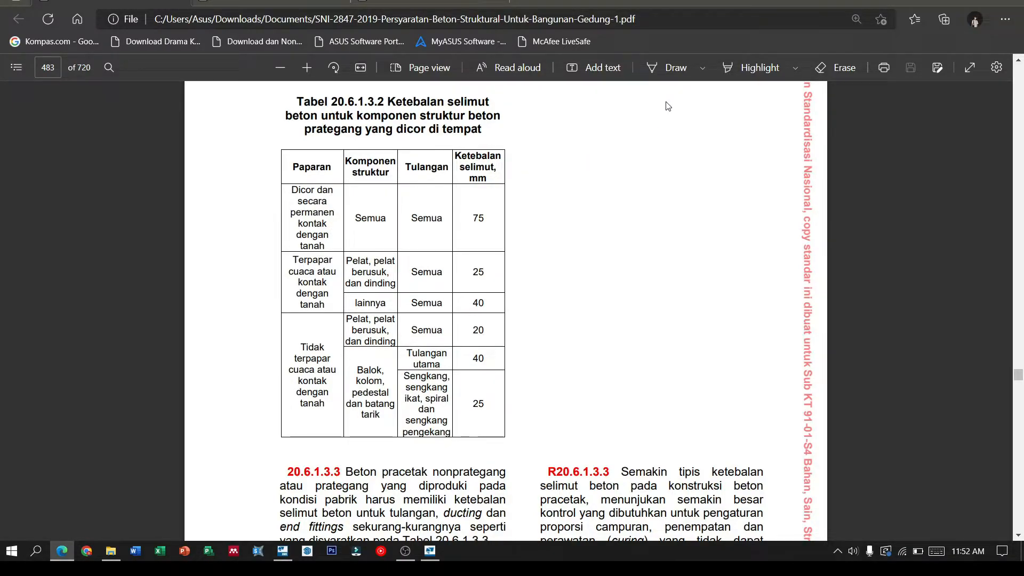
pyautogui.click(282, 550)
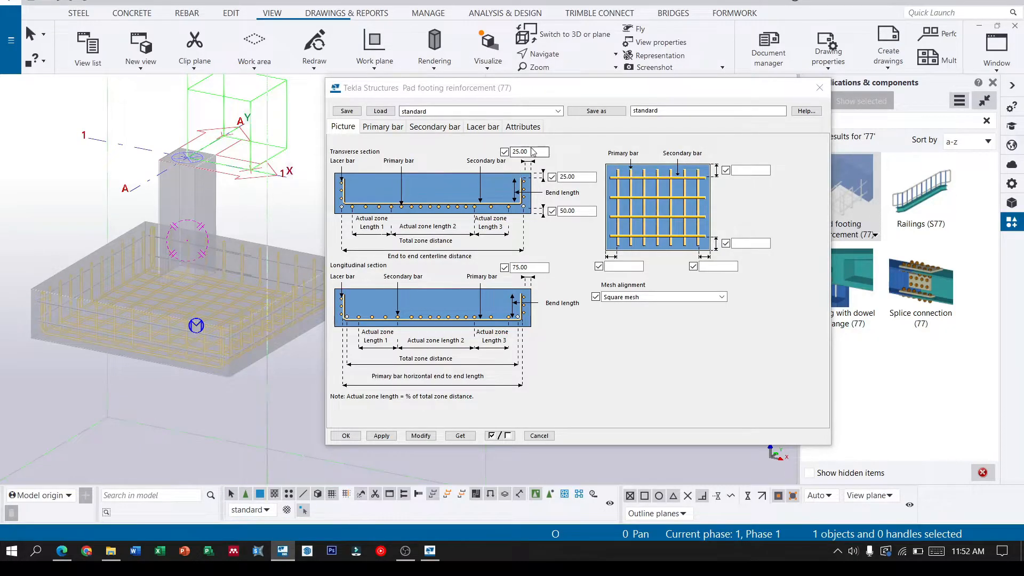
# Set the concrete cover thicknesses of the footing reinforcement's transverse section to 75 mm.
pyautogui.click(532, 153)
pyautogui.write('75')
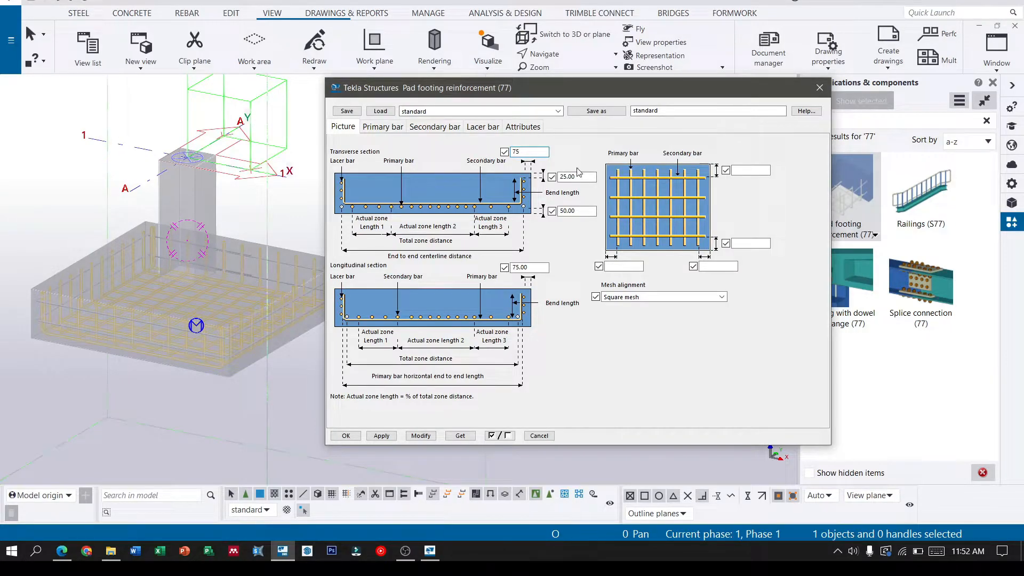
pyautogui.press('Tab')
pyautogui.write('75')
pyautogui.press('Tab')
pyautogui.write('7')
# Open the primary bar settings, consult the bar sizes and spacings in the FP1 foundation detail PDF in Edge, and return to Tekla Structures.
pyautogui.click(384, 128)
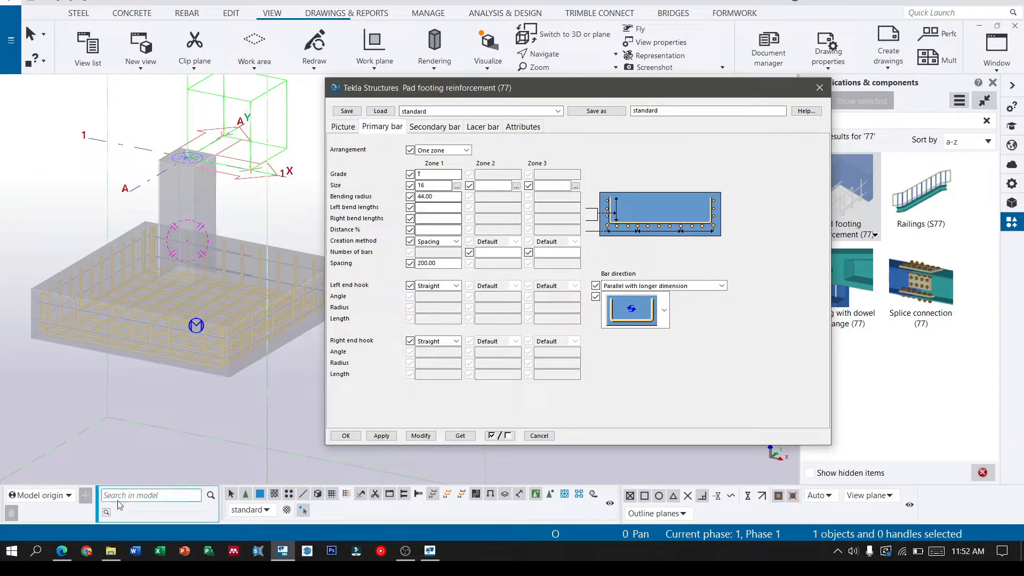
pyautogui.click(65, 556)
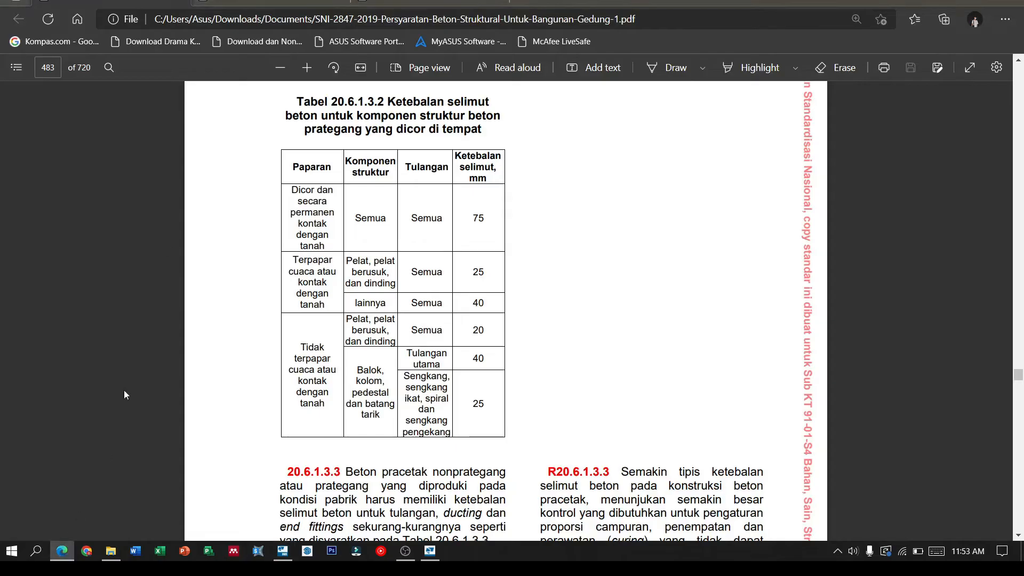
pyautogui.click(277, 2)
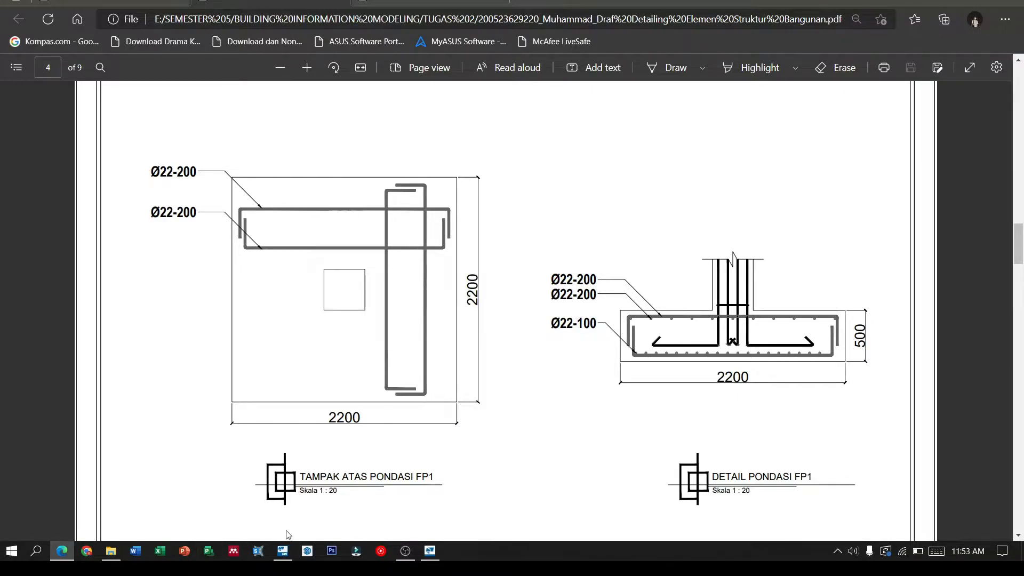
pyautogui.click(285, 548)
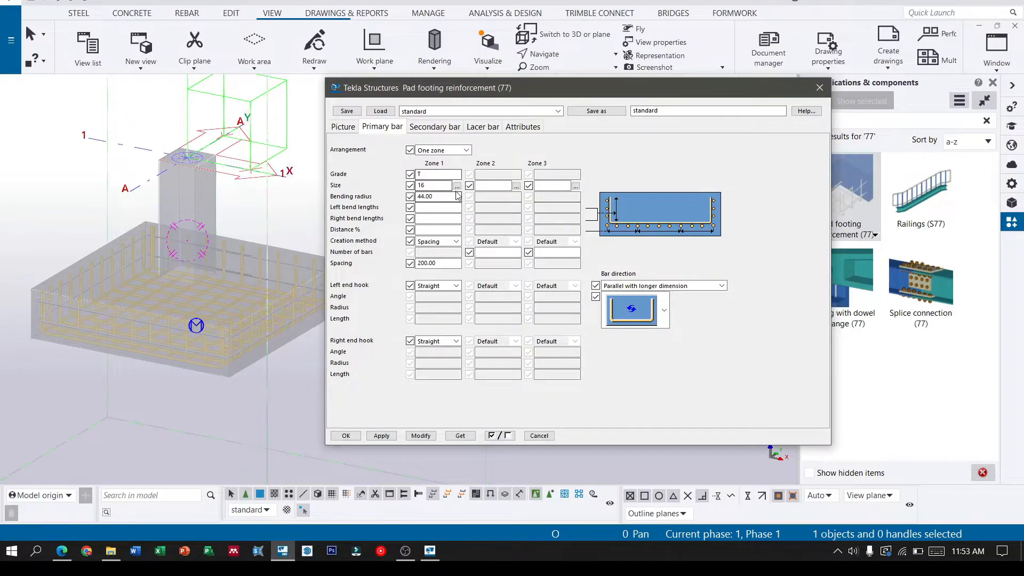
# Choose the size 22 main bar of the Undefined grade from the rebar catalog for the footing's primary bars.
pyautogui.click(457, 187)
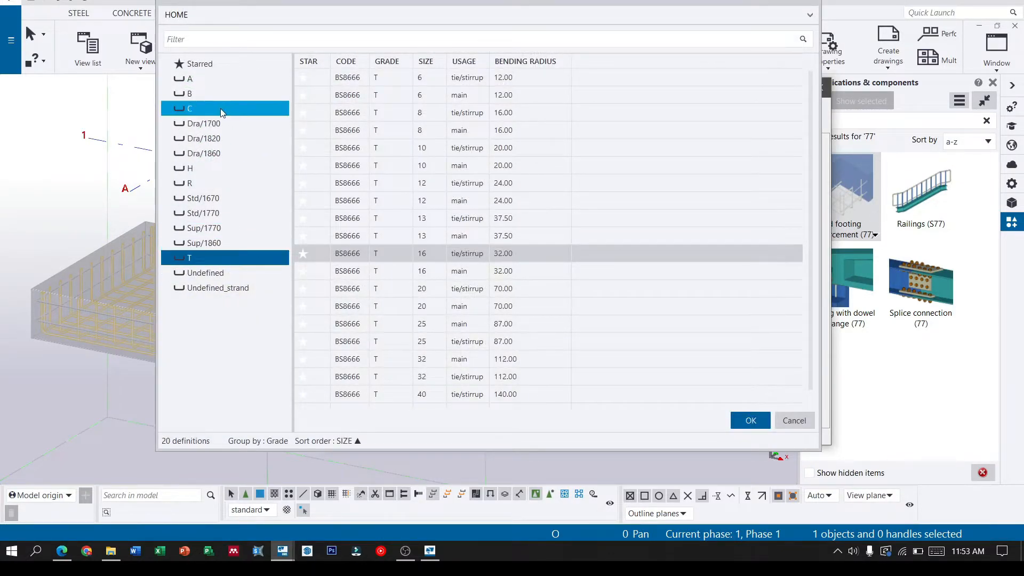
pyautogui.click(227, 276)
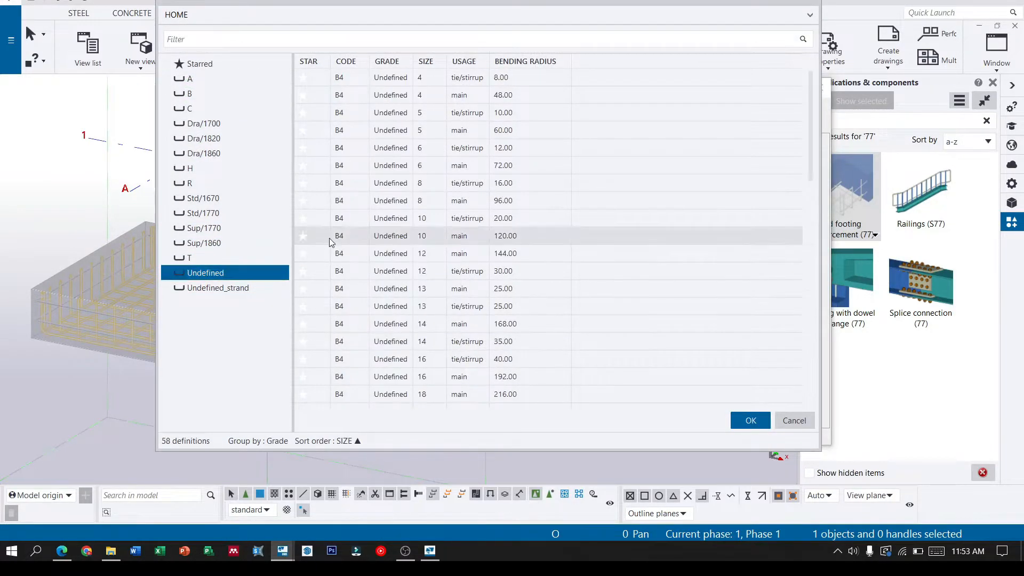
pyautogui.scroll(-1, 436, 275)
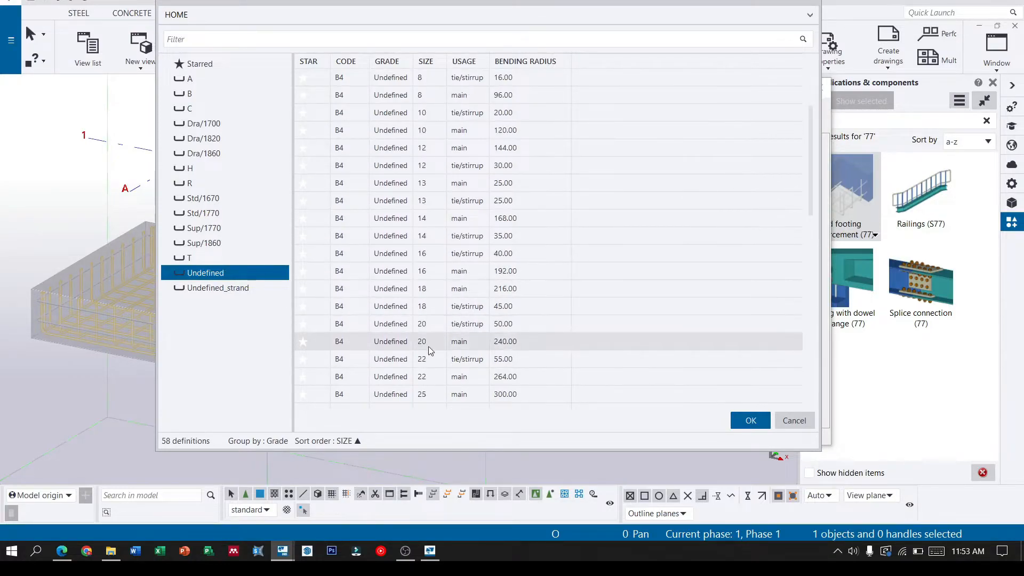
pyautogui.click(433, 378)
pyautogui.click(762, 421)
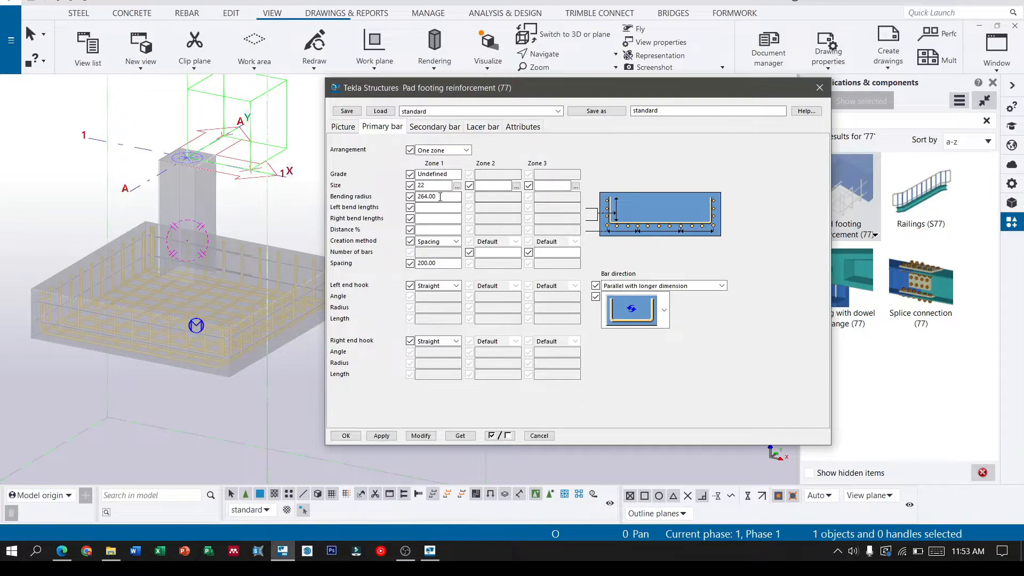
# Set the primary bars' bending radius to 44 mm and their spacing to 100 mm.
pyautogui.moveTo(445, 196); pyautogui.dragTo(408, 201)
pyautogui.write('44')
pyautogui.doubleClick(420, 263)
pyautogui.write('100')
# Choose the size 22 main bar of the Undefined grade from the rebar catalog for the footing's secondary bars.
pyautogui.click(429, 127)
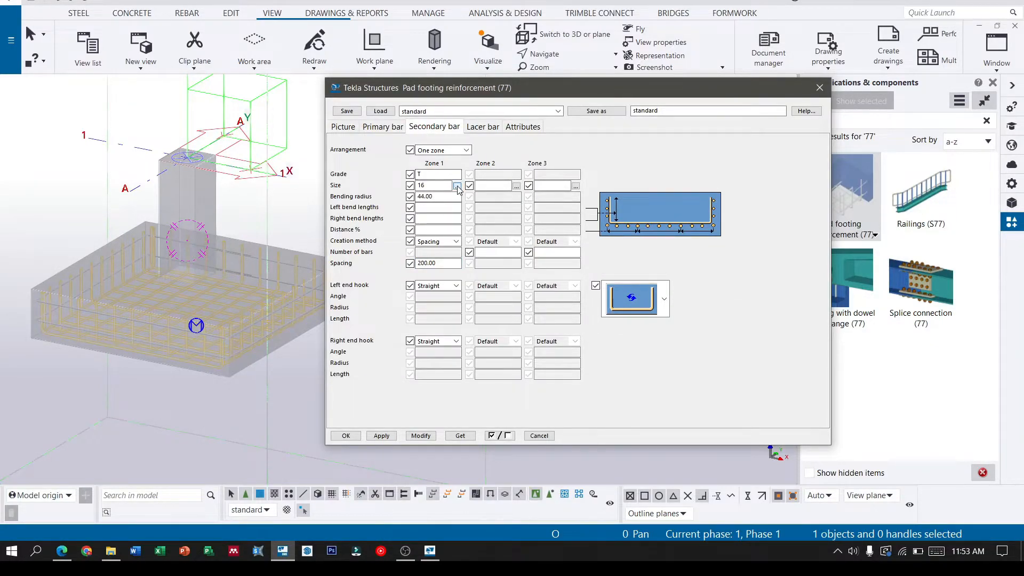
pyautogui.click(457, 187)
pyautogui.click(242, 268)
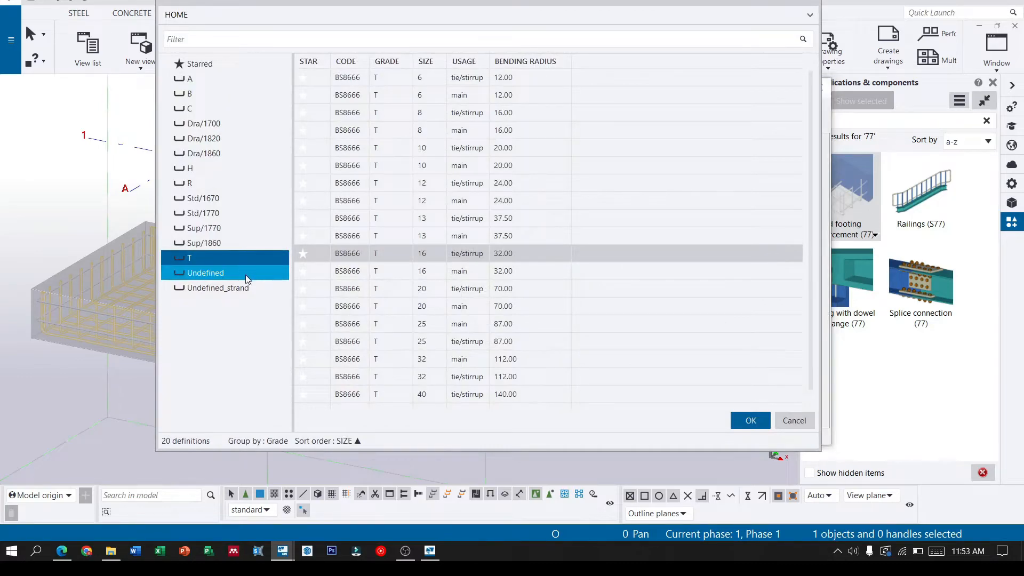
pyautogui.scroll(-4, 436, 235)
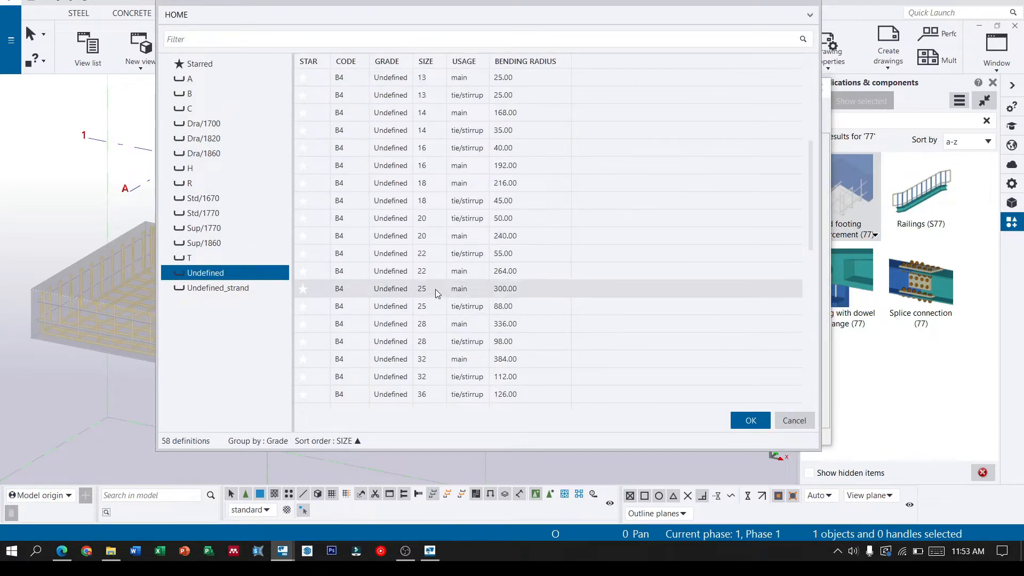
pyautogui.click(436, 271)
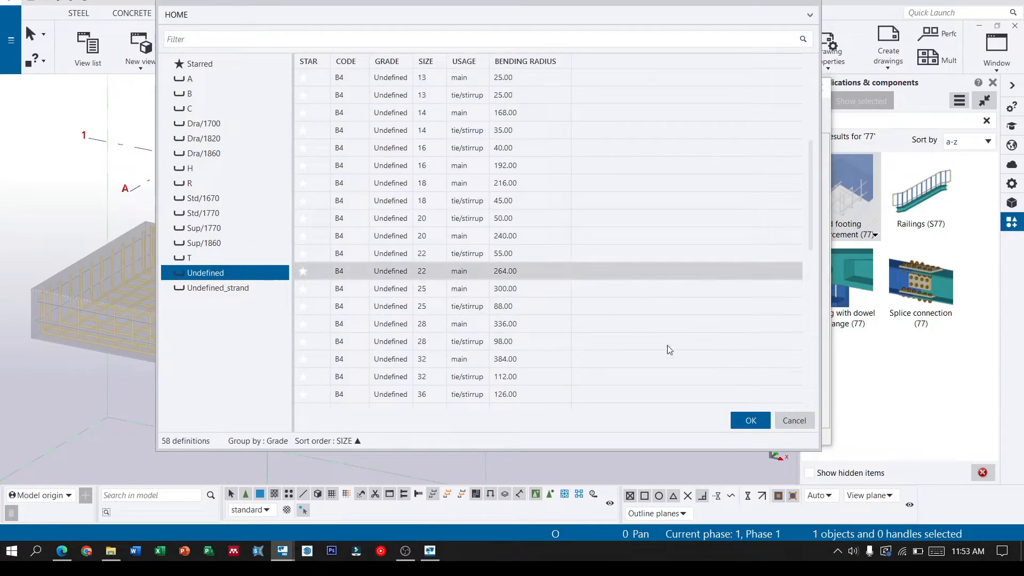
pyautogui.click(749, 420)
# Set the secondary bars' bending radius to 44 mm and their spacing to 100 mm.
pyautogui.moveTo(450, 197); pyautogui.dragTo(390, 204)
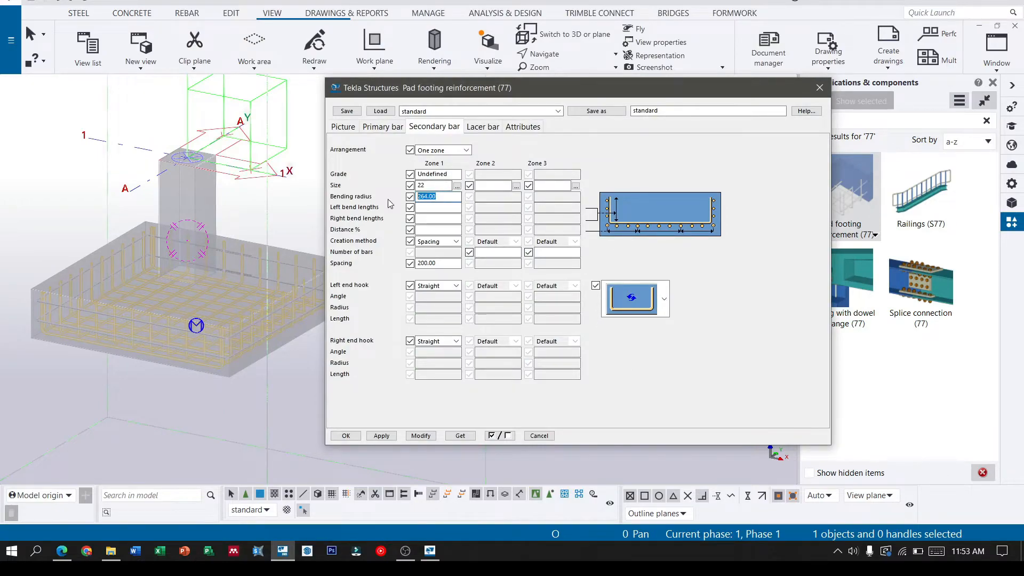
pyautogui.write('44')
pyautogui.moveTo(453, 263); pyautogui.dragTo(370, 268)
pyautogui.write('100')
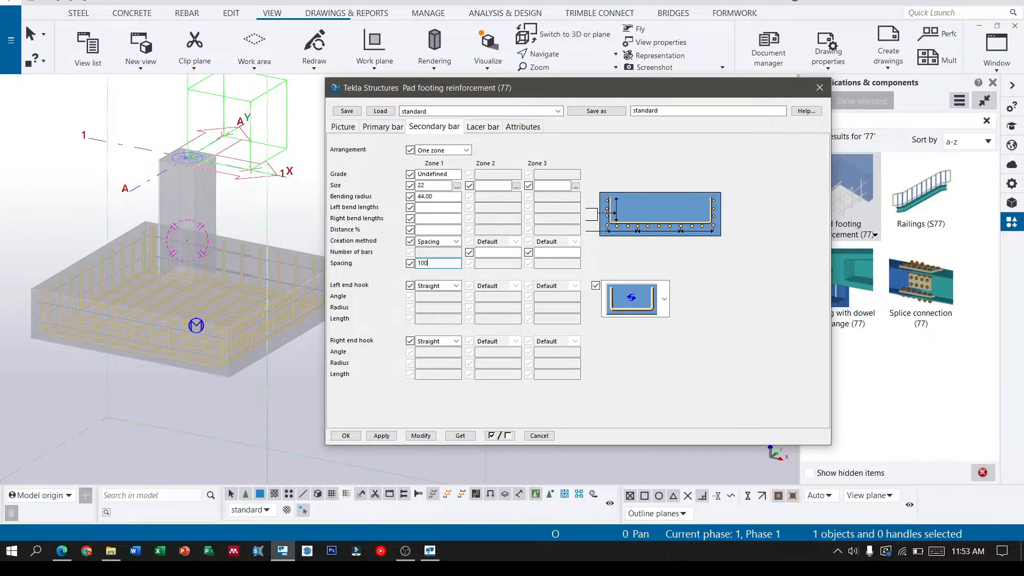
# Choose the size 22 tie/stirrup bar of the Undefined grade from the rebar catalog for lacer bar group Lc1.
pyautogui.click(485, 128)
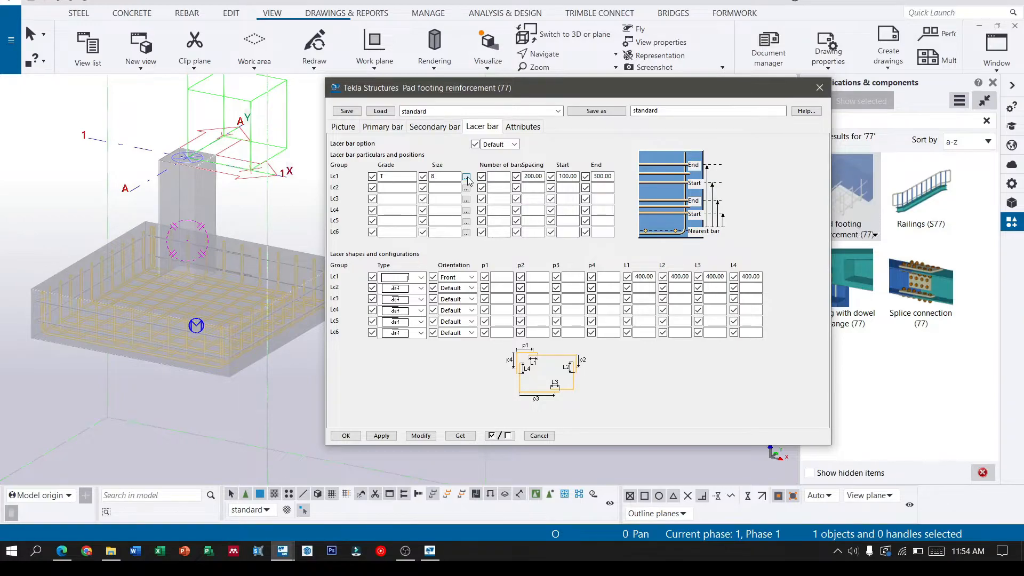
pyautogui.click(466, 177)
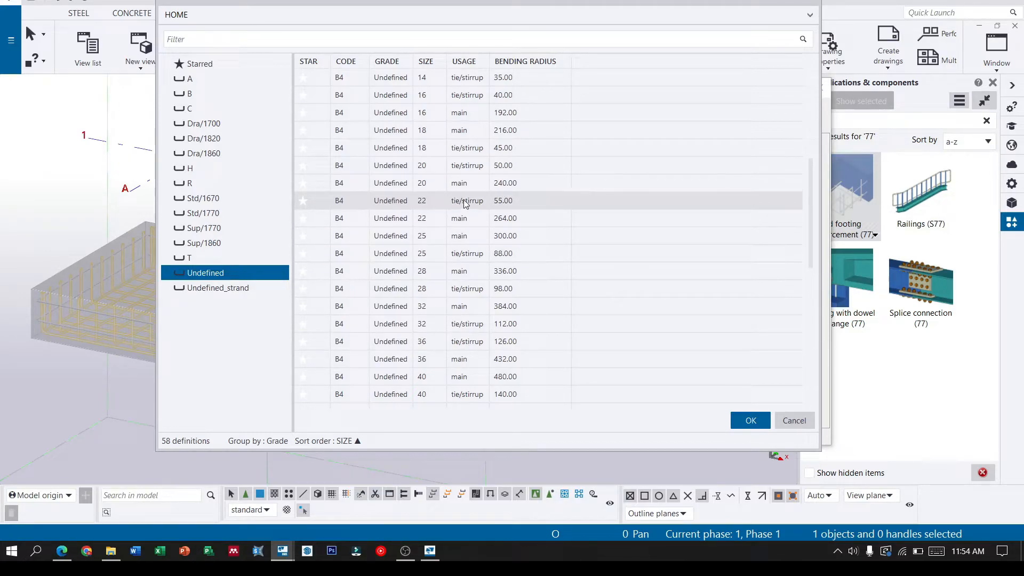
pyautogui.click(449, 203)
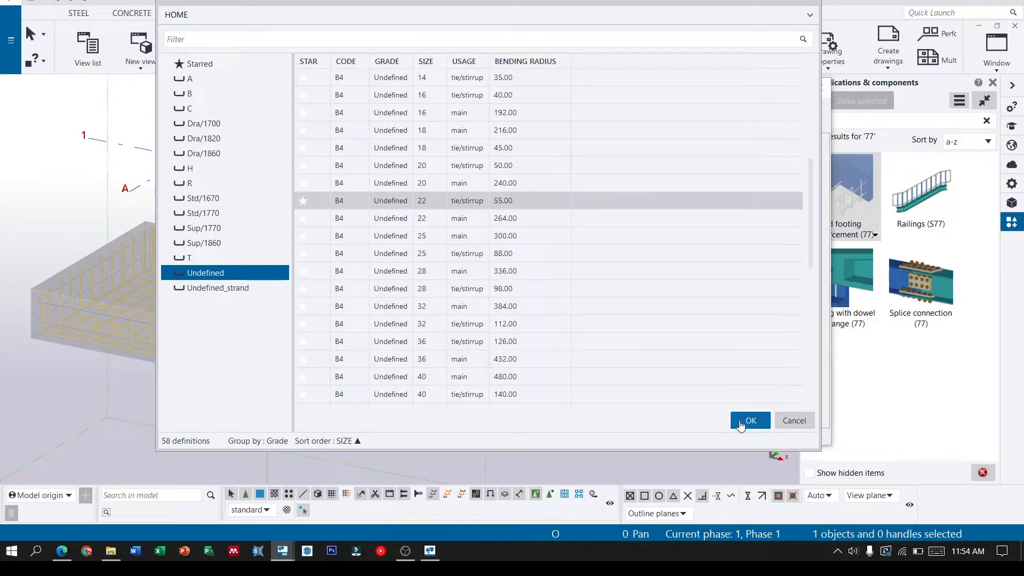
pyautogui.click(750, 420)
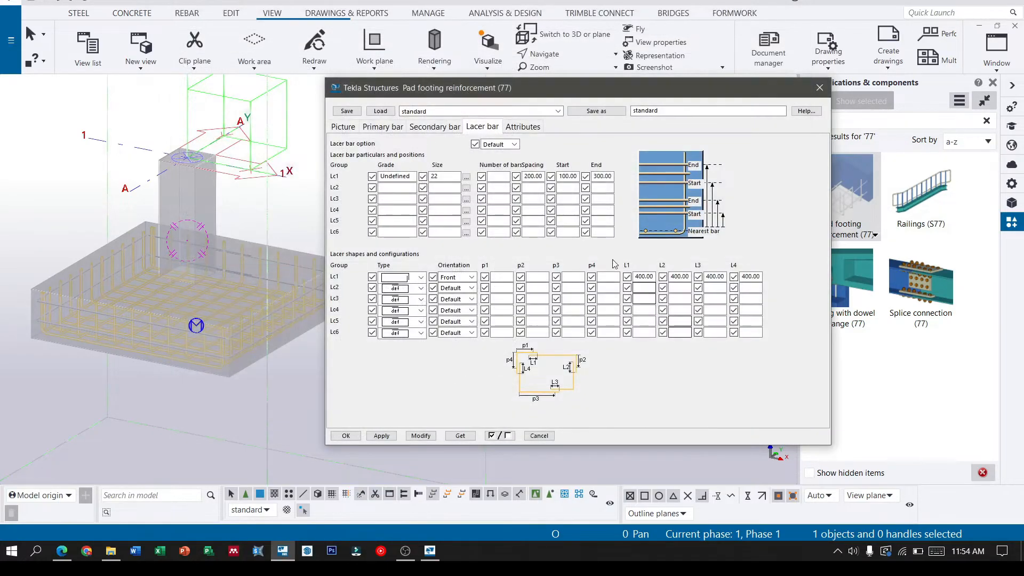
# Set lacer bar group Lc1 to 75 mm spacing and a 50 mm start position, and choose the first non-default shape type.
pyautogui.doubleClick(543, 176)
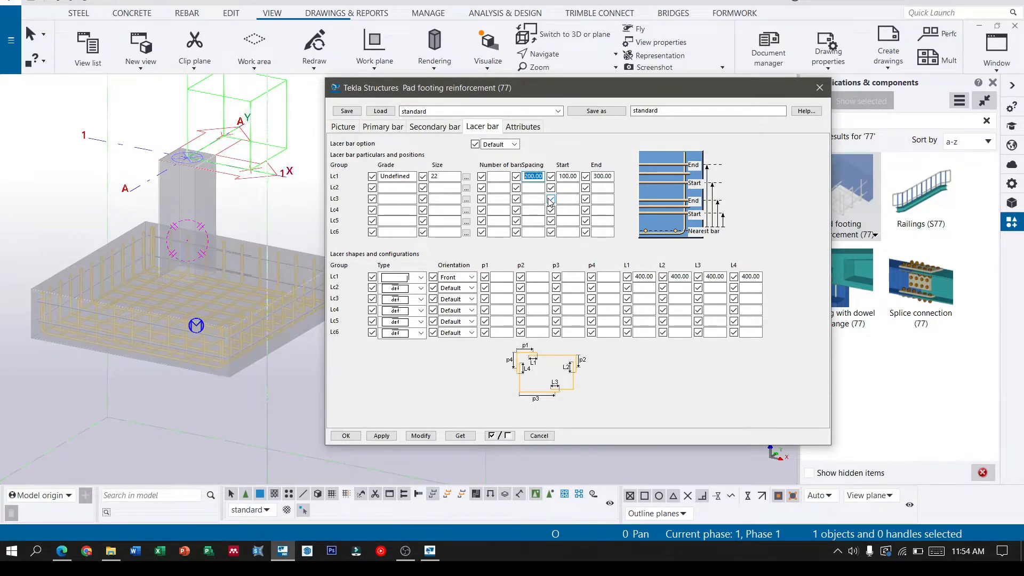
pyautogui.write('75')
pyautogui.press('Tab')
pyautogui.write('50')
pyautogui.click(421, 278)
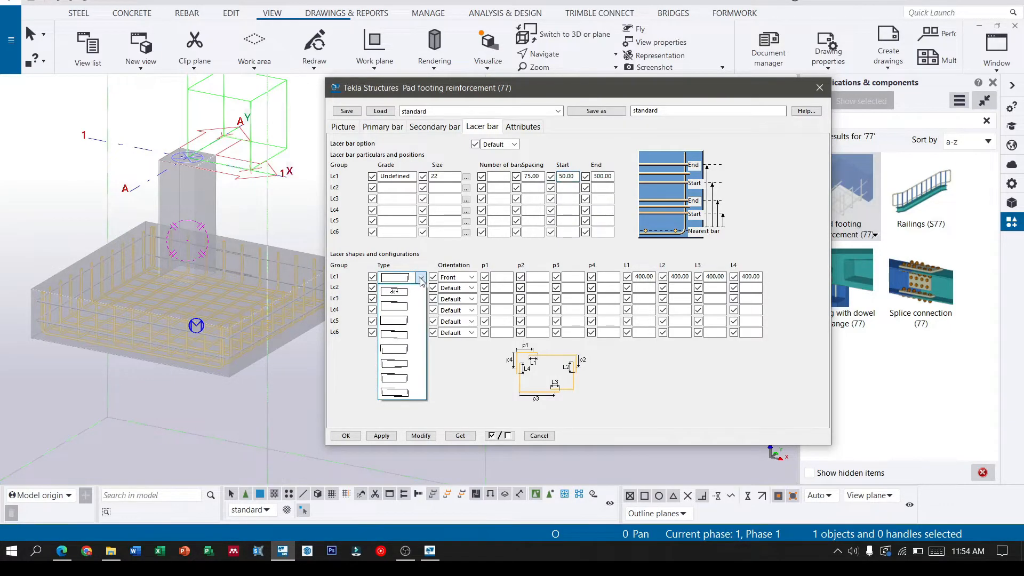
pyautogui.click(394, 306)
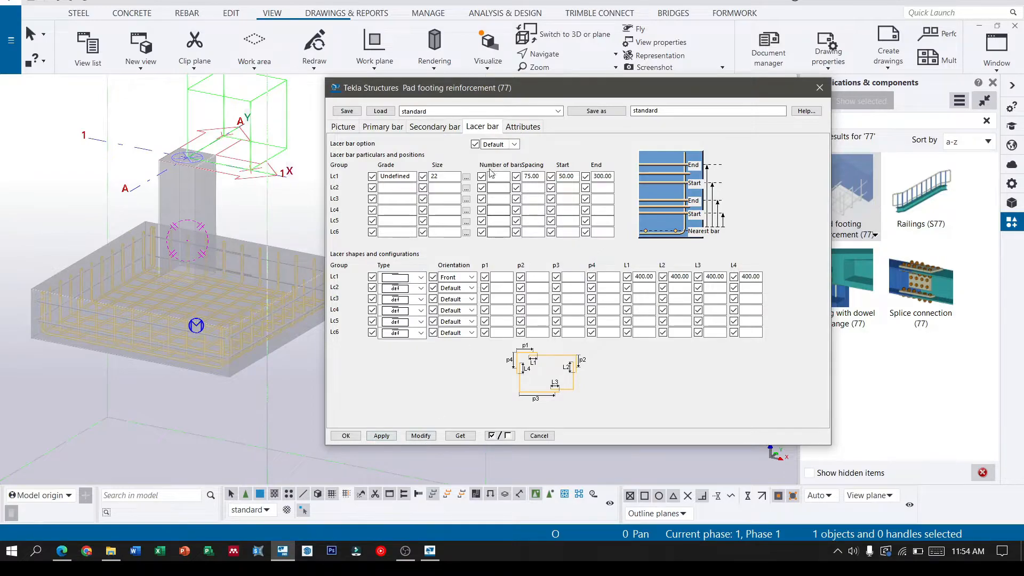
# Modify the footing's reinforcement with the new settings, close its settings dialog and inspect the bars in the model.
pyautogui.click(521, 127)
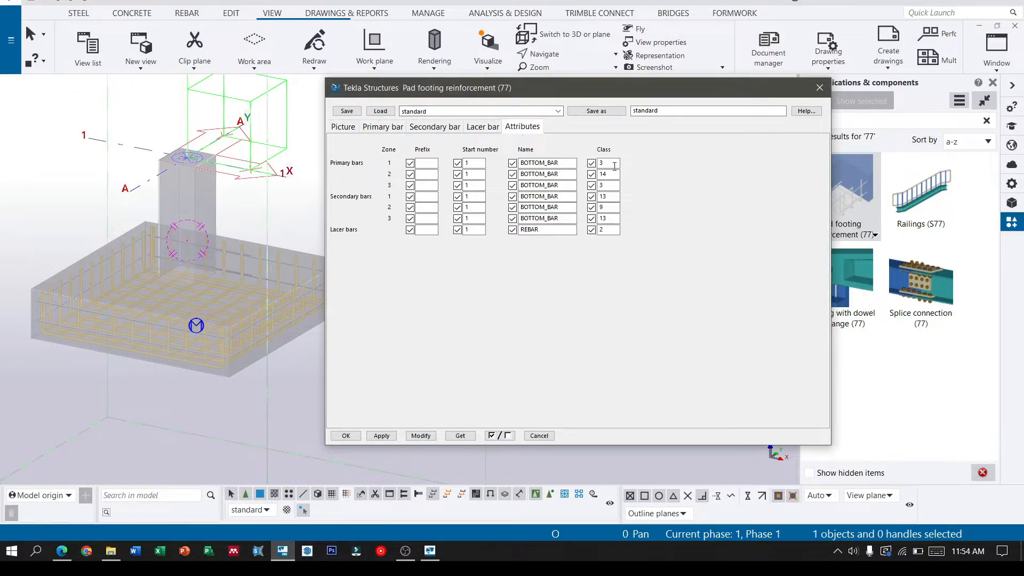
pyautogui.click(419, 436)
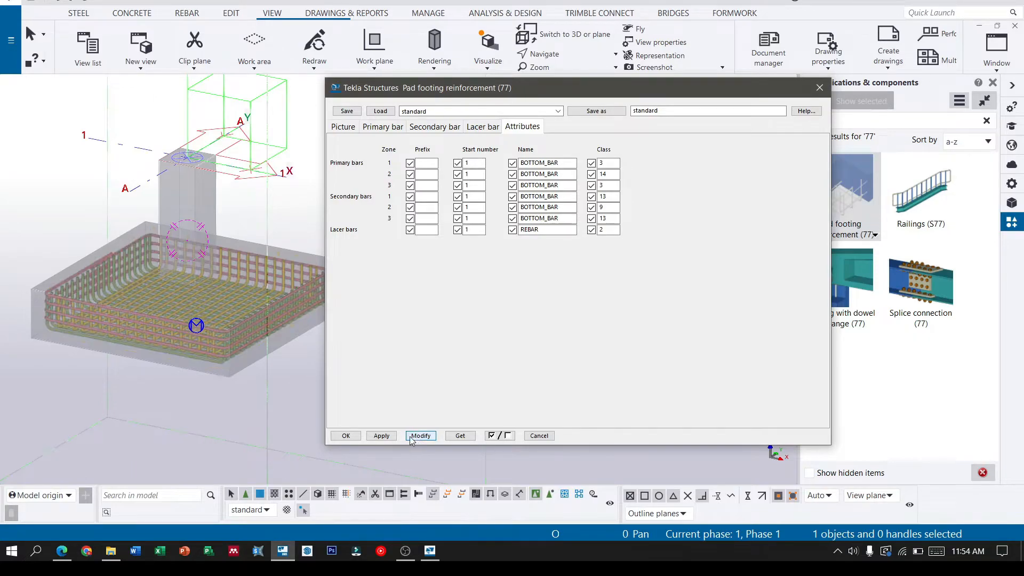
pyautogui.click(346, 436)
pyautogui.moveTo(343, 240); pyautogui.dragTo(469, 233, button='middle')
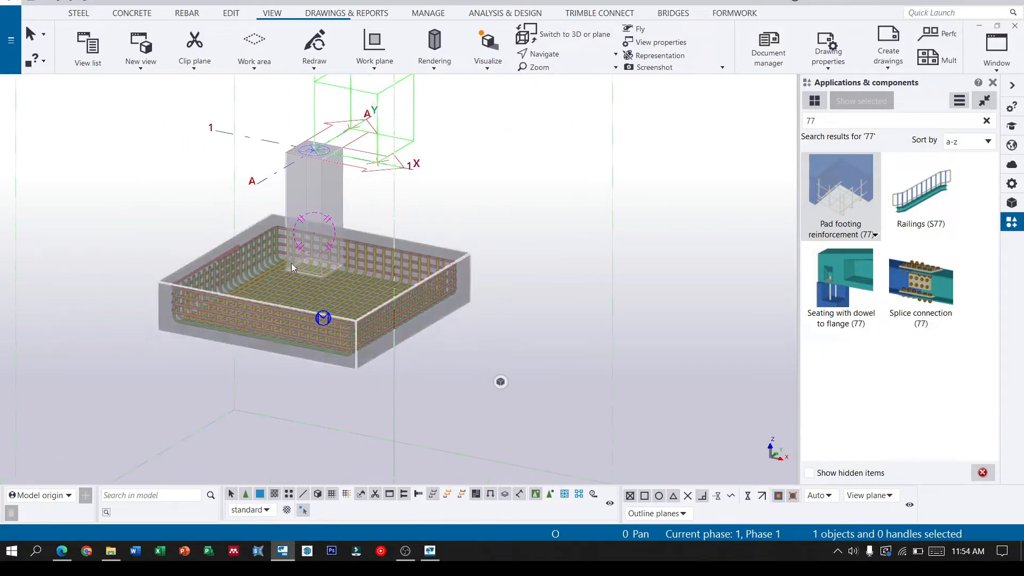
pyautogui.scroll(4, 248, 277)
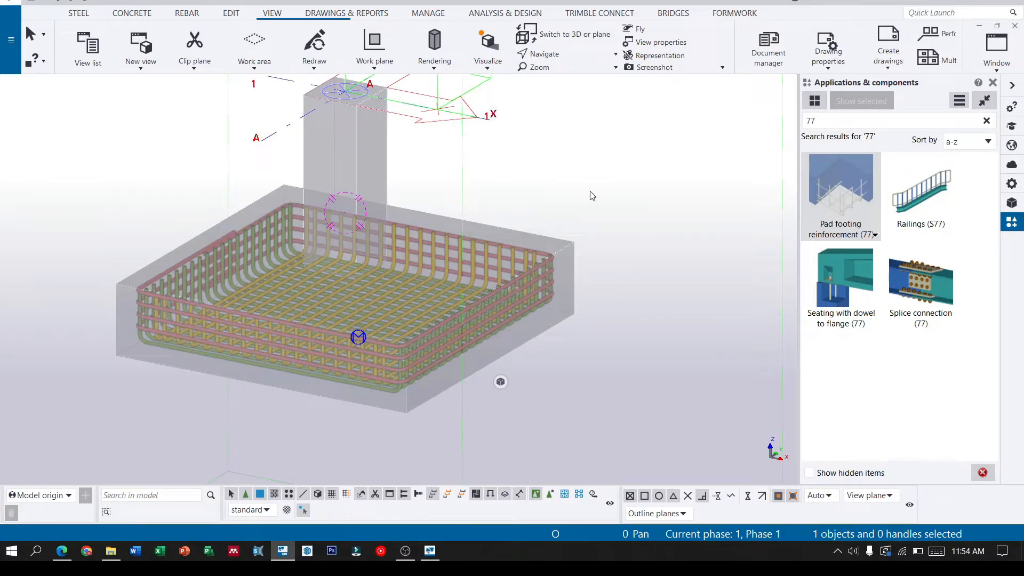
pyautogui.scroll(-4, 581, 171)
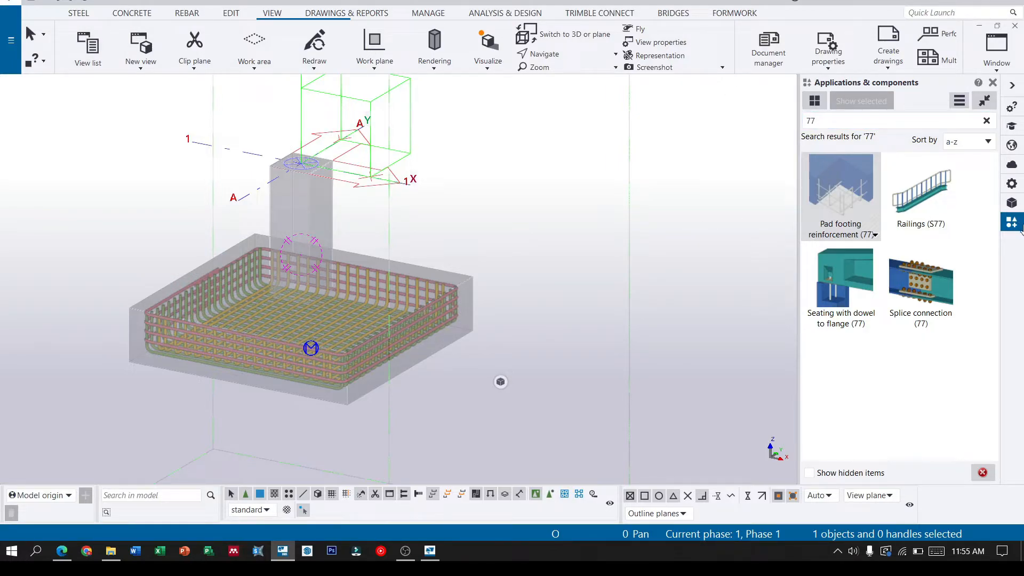
# Search the components for 83 and apply Rectangular column reinforcement (83) to the column above the footing.
pyautogui.moveTo(838, 123); pyautogui.dragTo(745, 130)
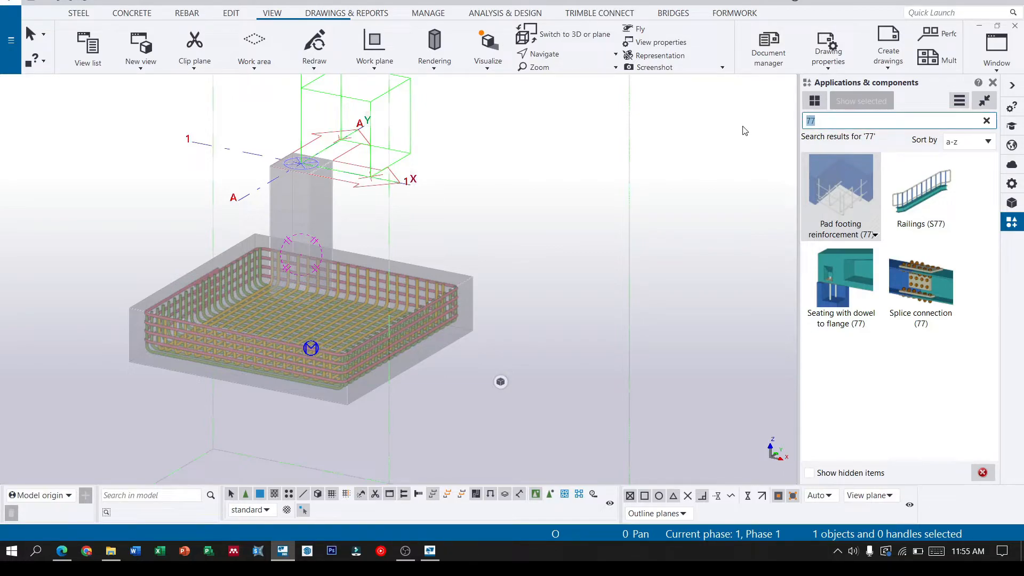
pyautogui.write('83')
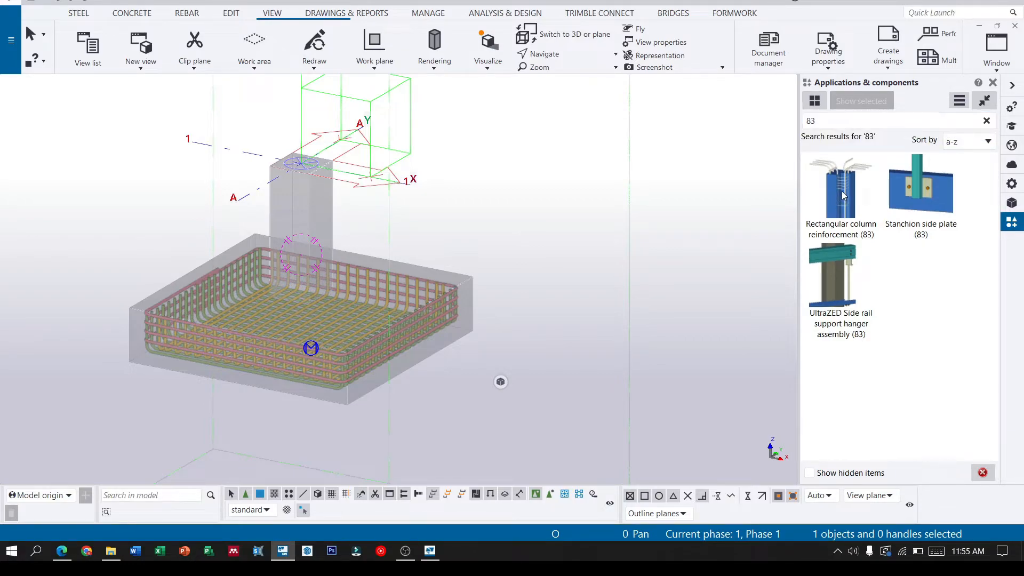
pyautogui.click(841, 192)
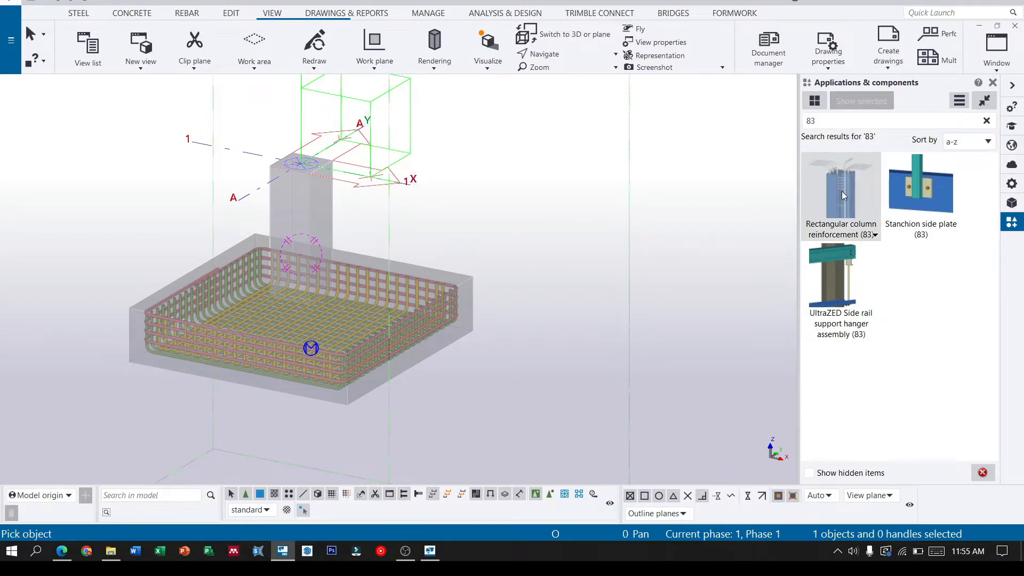
pyautogui.click(310, 204)
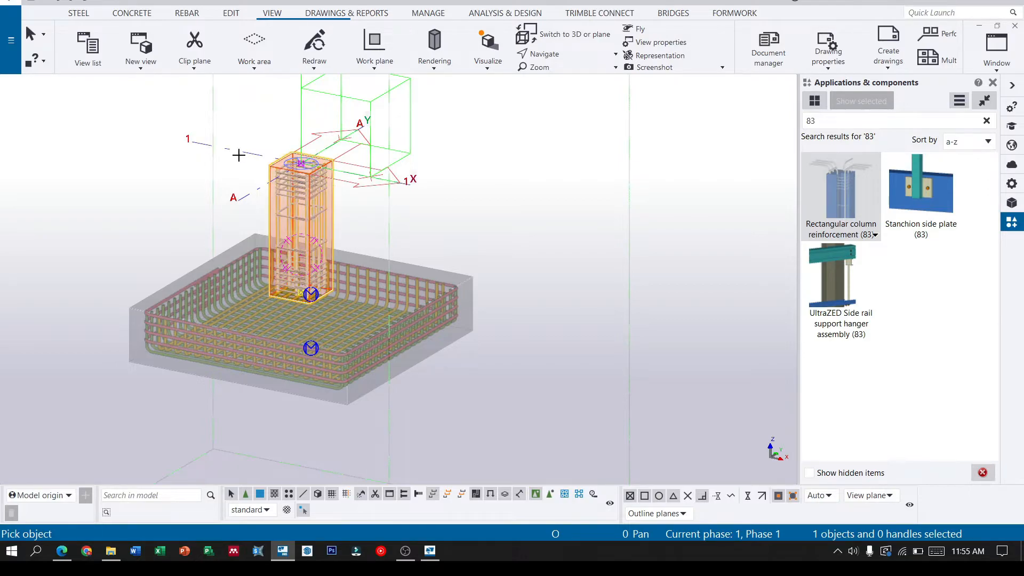
pyautogui.click(38, 39)
pyautogui.click(452, 208)
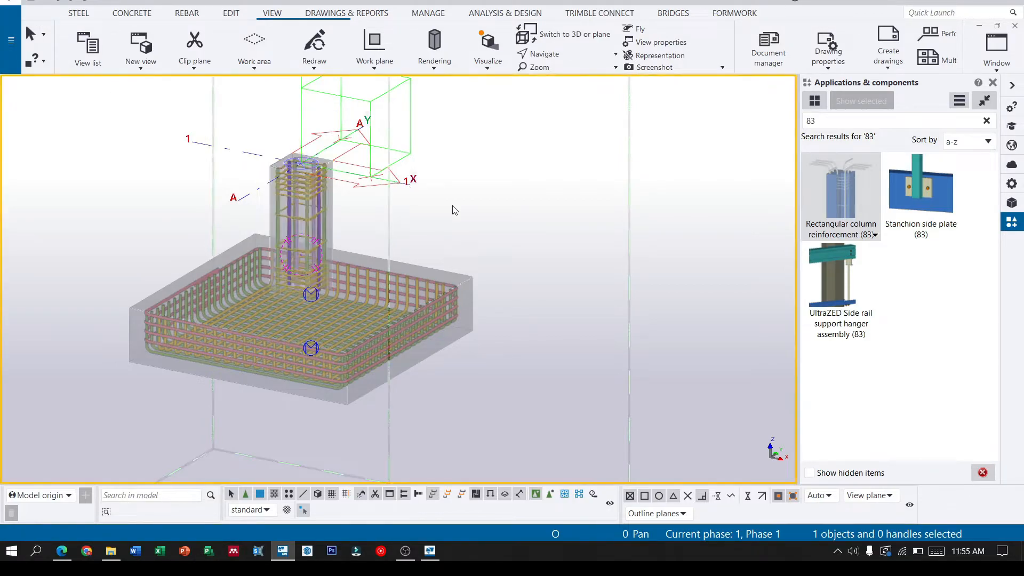
# Open the settings of the column's reinforcement component, keeping the column in view beside the dialog.
pyautogui.scroll(4, 272, 208)
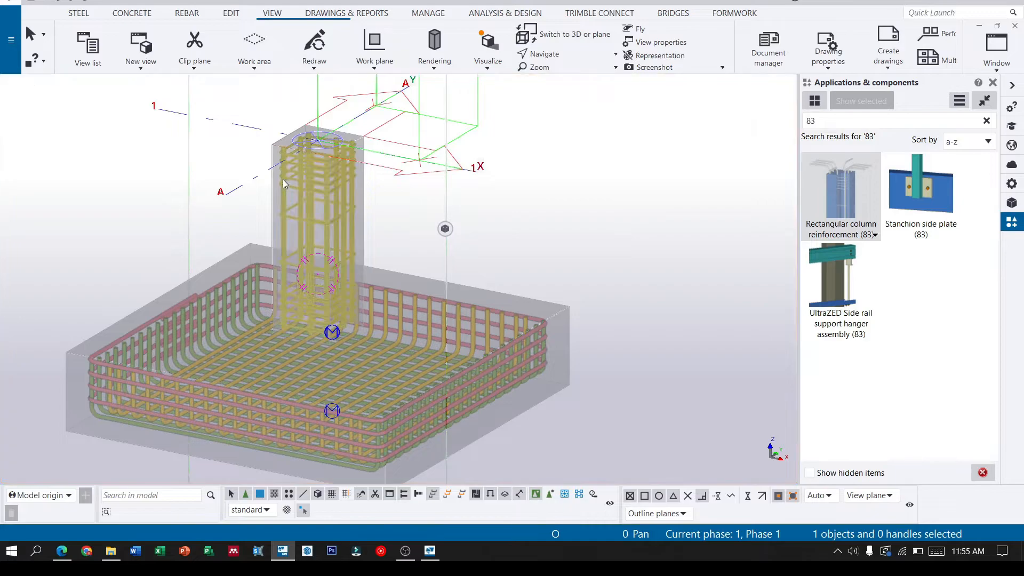
pyautogui.doubleClick(283, 180)
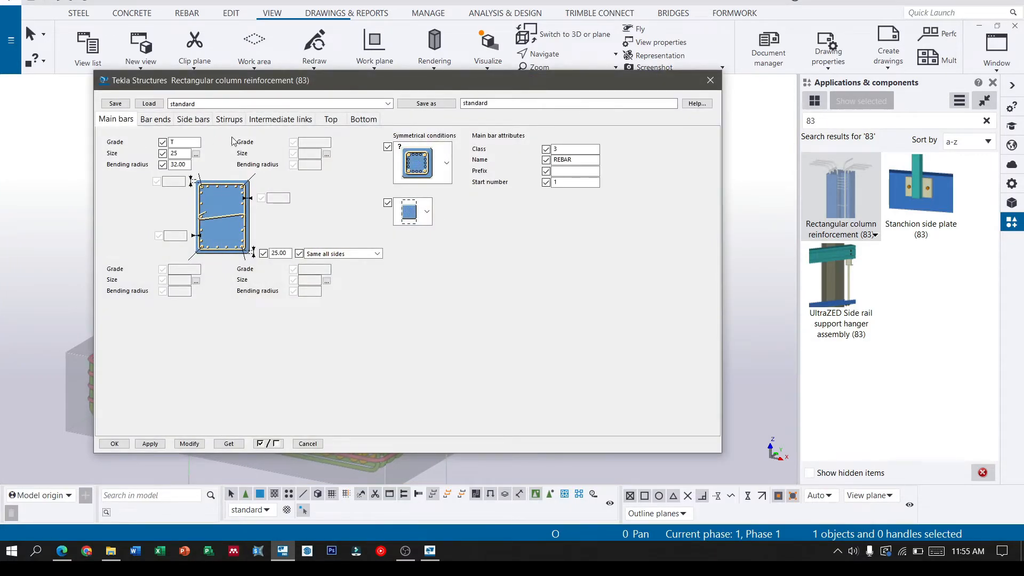
pyautogui.moveTo(377, 79); pyautogui.dragTo(651, 58)
pyautogui.moveTo(289, 188); pyautogui.dragTo(158, 203, button='middle')
pyautogui.moveTo(599, 58); pyautogui.dragTo(544, 61)
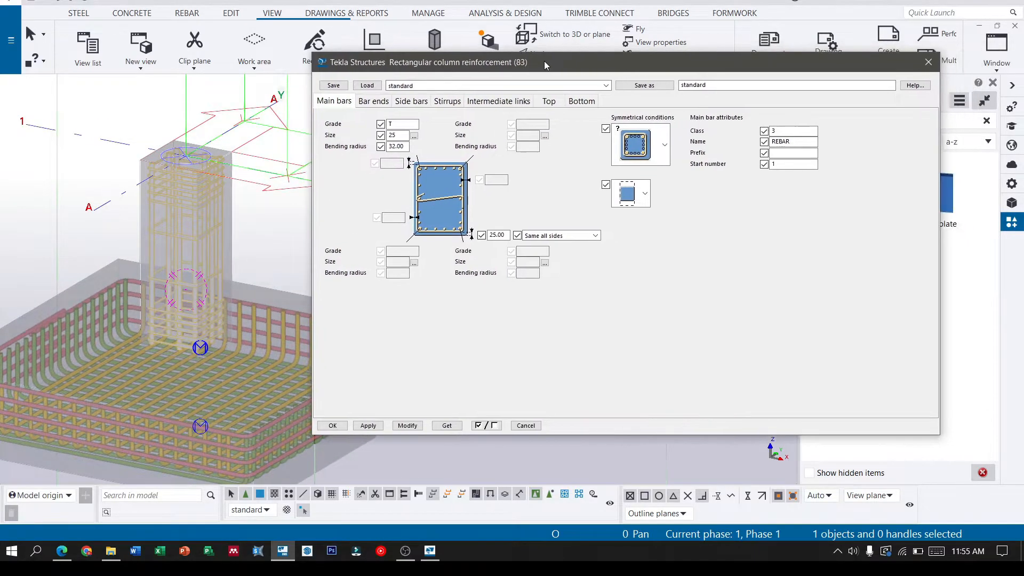
# Set the column's main bars to grade T size 16 for main usage, with a 40 mm cover on all sides.
pyautogui.click(414, 136)
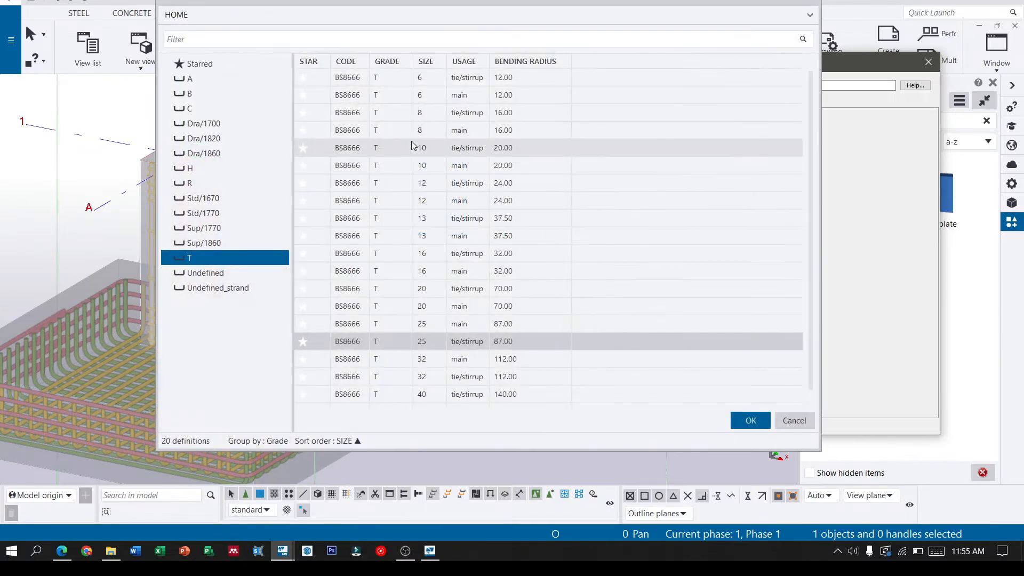
pyautogui.click(424, 274)
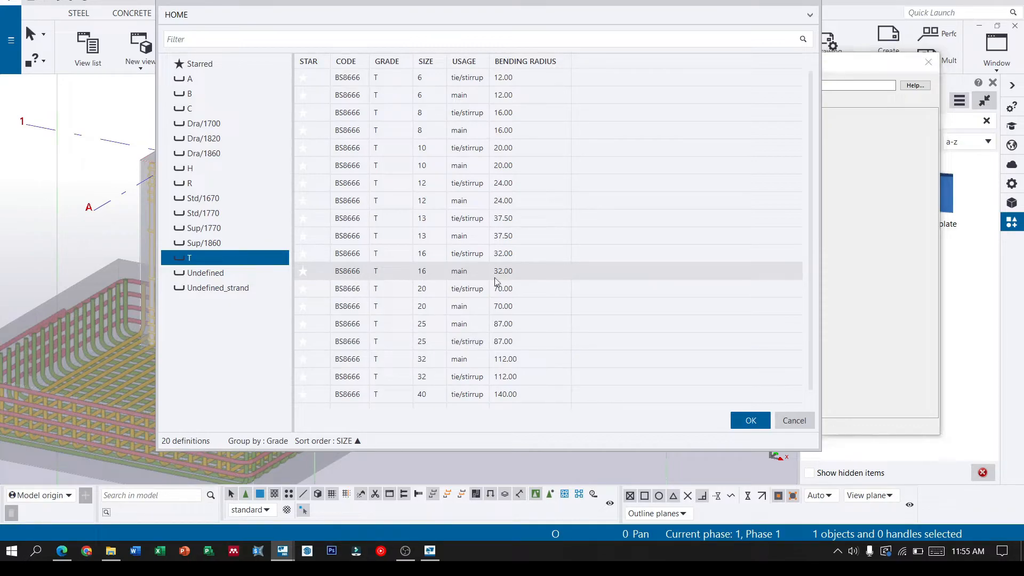
pyautogui.click(750, 421)
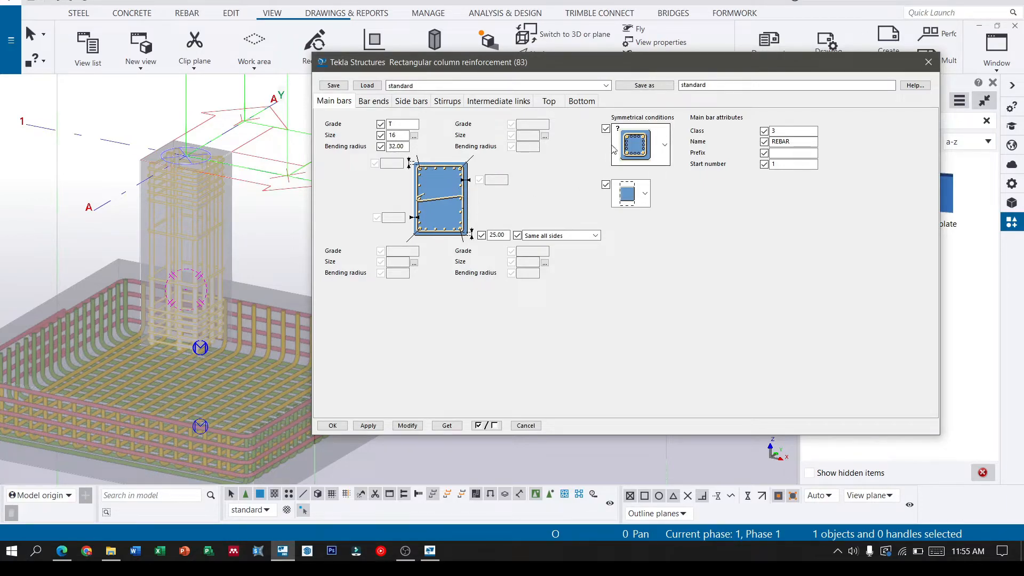
pyautogui.doubleClick(504, 235)
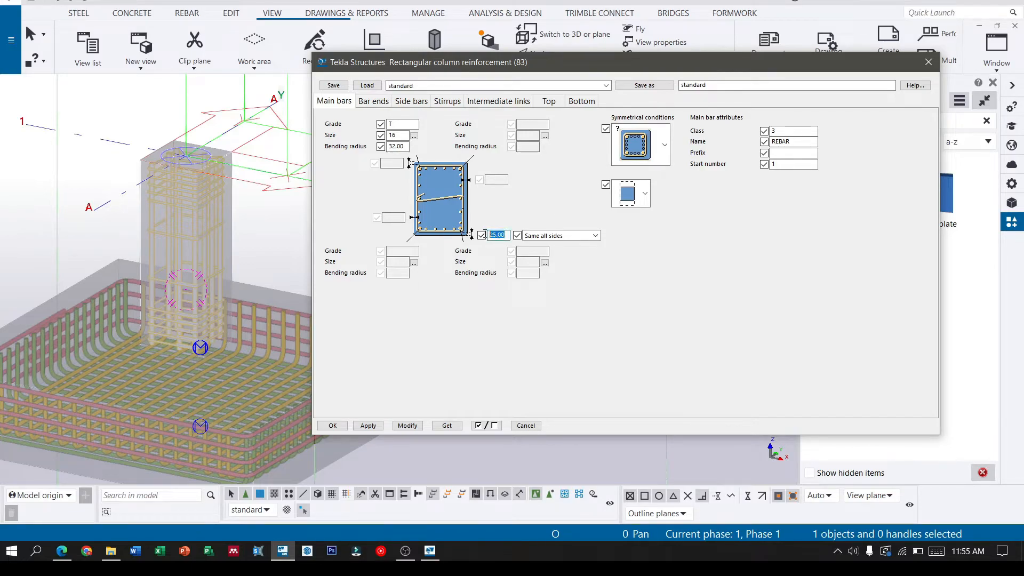
pyautogui.write('40')
# Set the top vertical extension of the column's corner bars, side bars 1 and side bars 2 to 0.
pyautogui.click(381, 102)
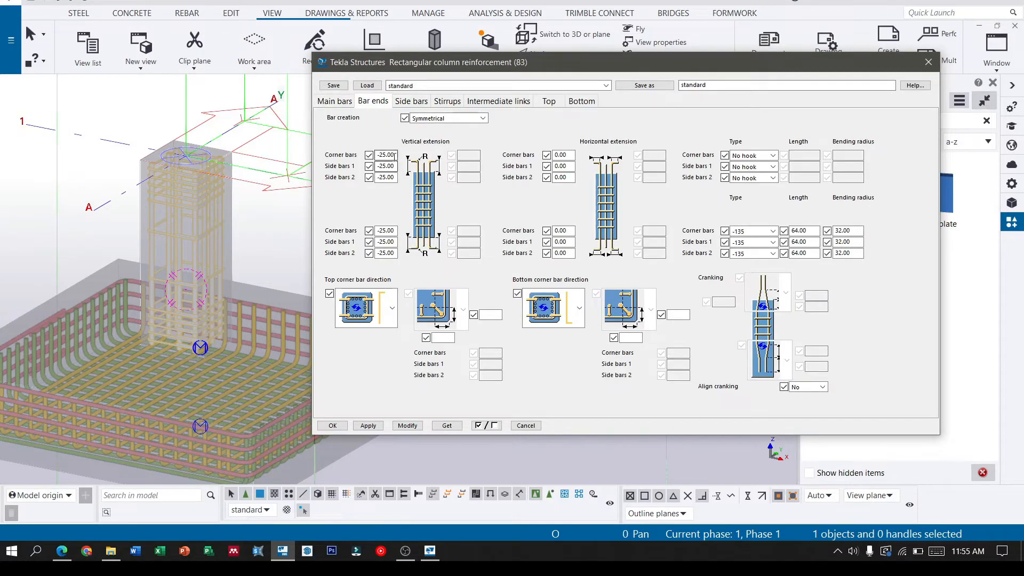
pyautogui.moveTo(395, 155); pyautogui.dragTo(368, 160)
pyautogui.write('0')
pyautogui.press('Tab')
pyautogui.write('0')
pyautogui.click(395, 177)
pyautogui.doubleClick(396, 176)
pyautogui.write('0')
pyautogui.press('Tab')
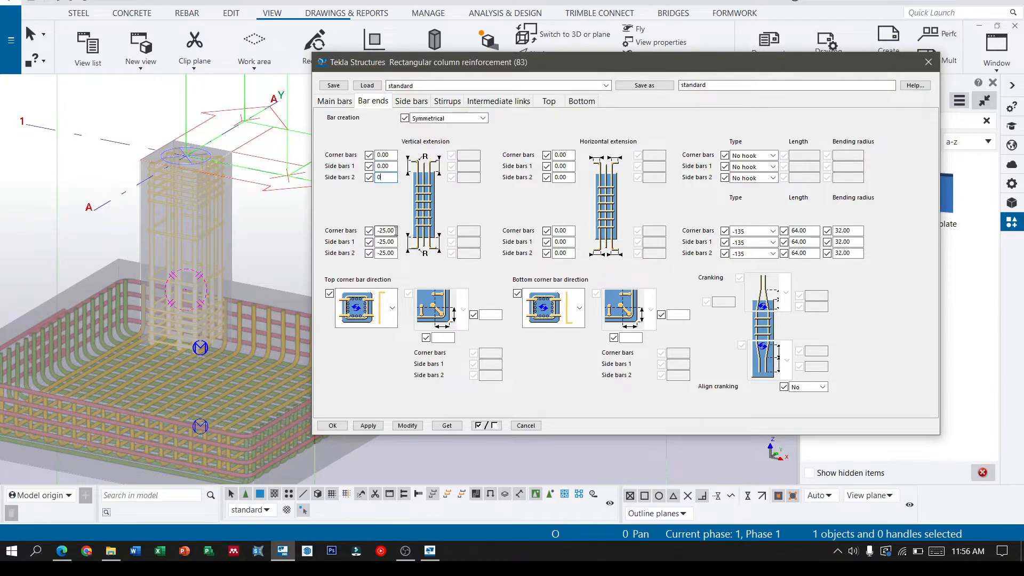
# Set the bottom vertical extension of the corner bars, side bars 1 and side bars 2 to 350 mm.
pyautogui.write('350')
pyautogui.press('Tab')
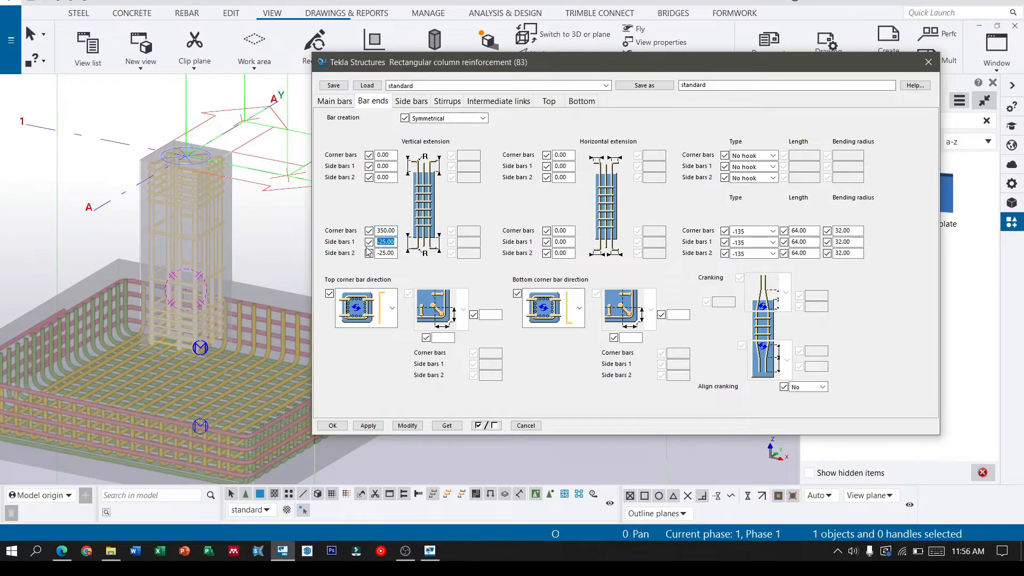
pyautogui.write('350')
pyautogui.press('Tab')
pyautogui.write('35')
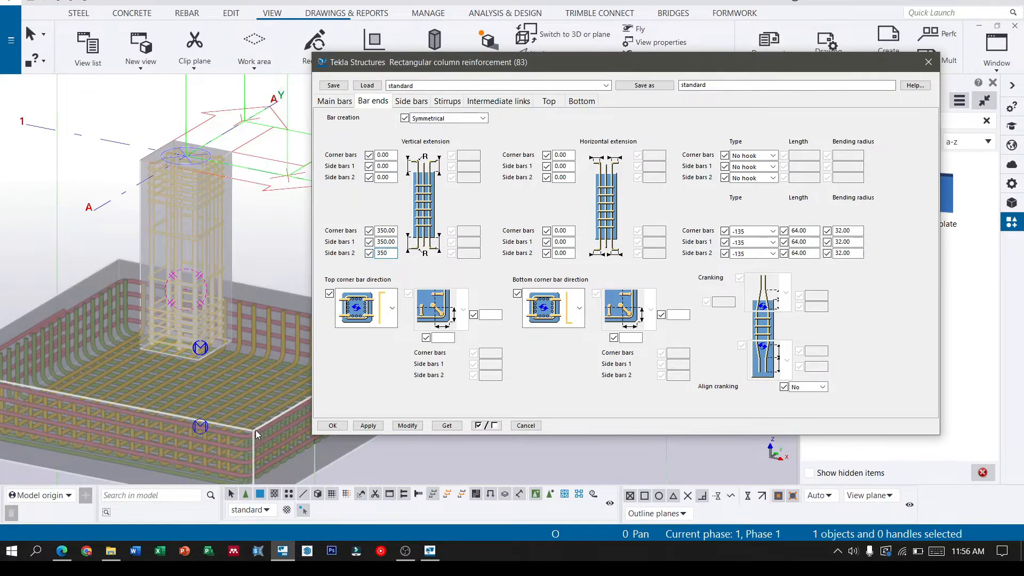
pyautogui.click(258, 428)
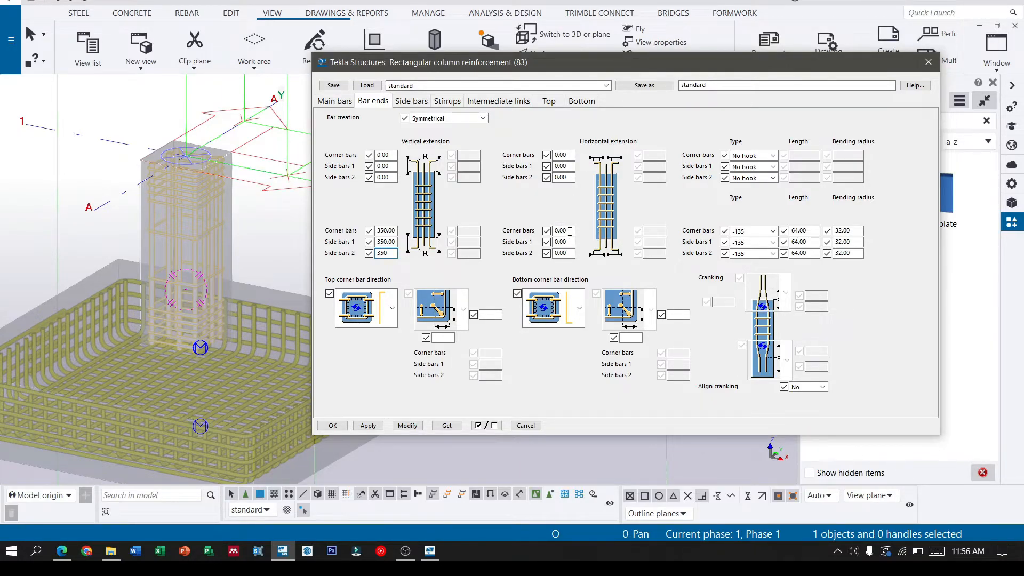
# Set the bottom horizontal extension of the corner bars and both side bar sets to 750 mm, keeping the corner bars' -135 hook.
pyautogui.moveTo(569, 231); pyautogui.dragTo(546, 232)
pyautogui.write('7')
pyautogui.press('Tab')
pyautogui.write('750')
pyautogui.press('Tab')
pyautogui.write('7')
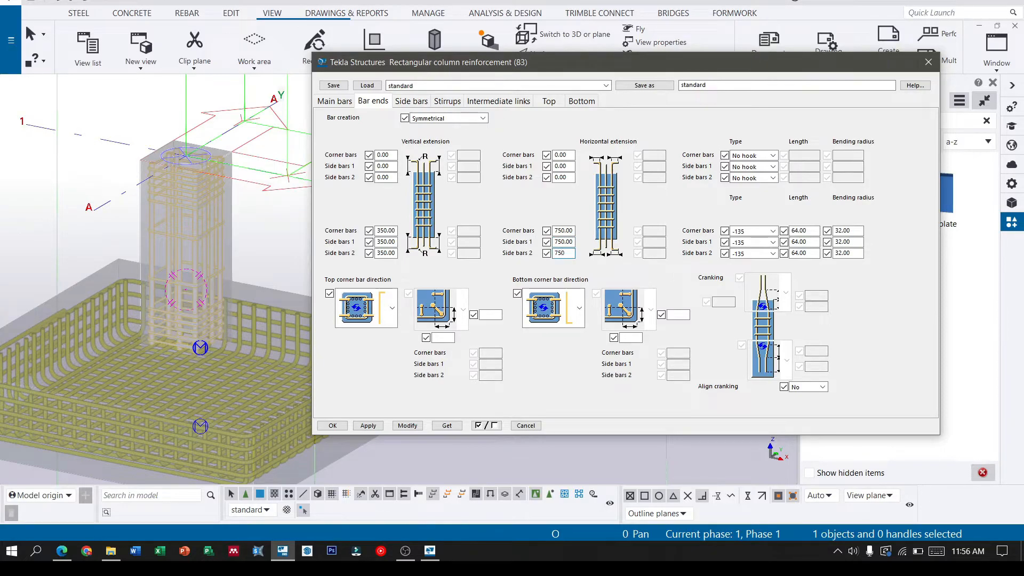
pyautogui.click(777, 232)
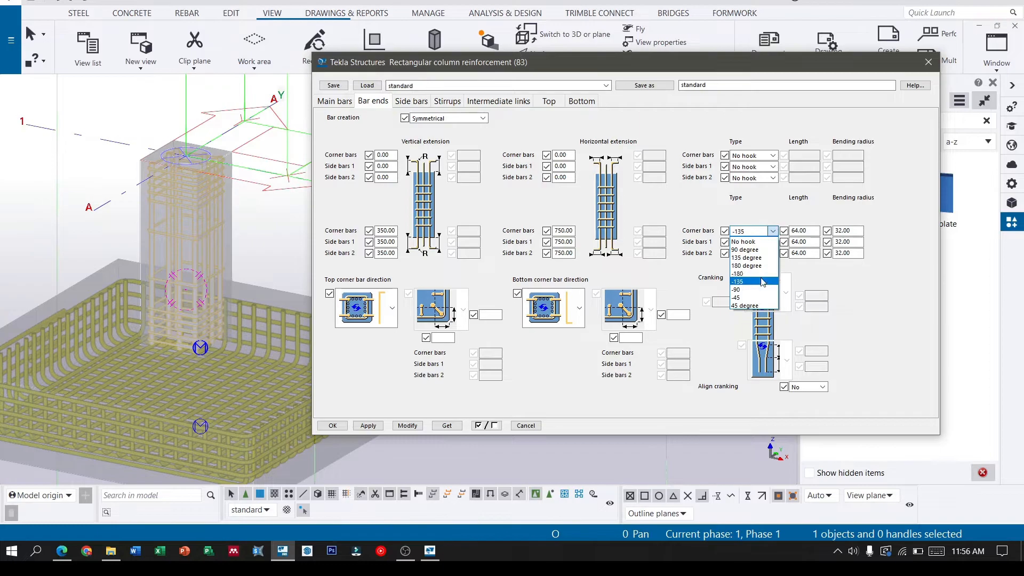
pyautogui.click(766, 263)
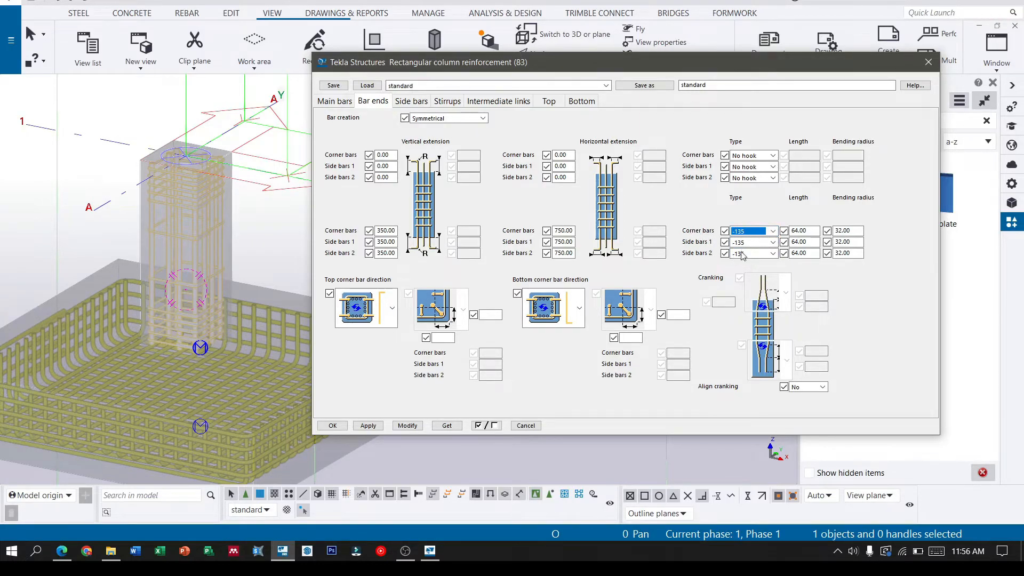
pyautogui.click(806, 232)
# Open the side bar settings and check the column's bar layout in sections C-C and D-D of the detail drawing PDF.
pyautogui.click(412, 104)
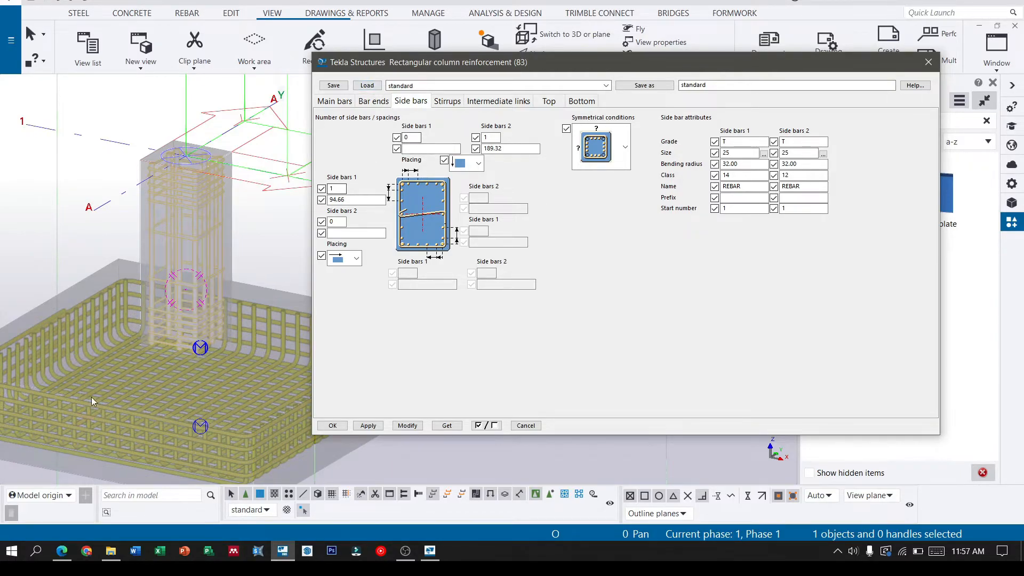
pyautogui.click(62, 550)
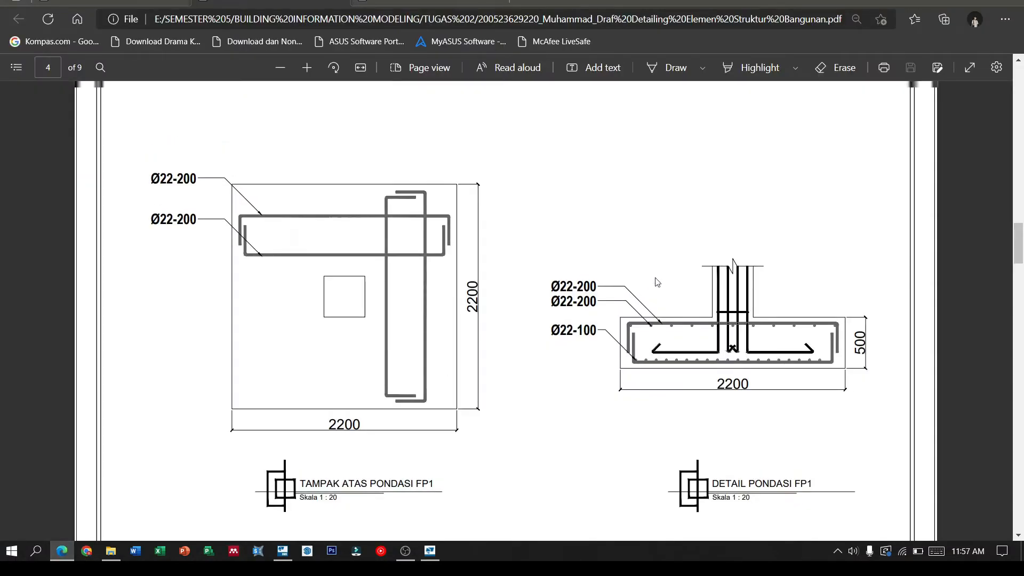
pyautogui.scroll(5, 445, 379)
pyautogui.scroll(-10, 715, 261)
pyautogui.scroll(-5, 715, 261)
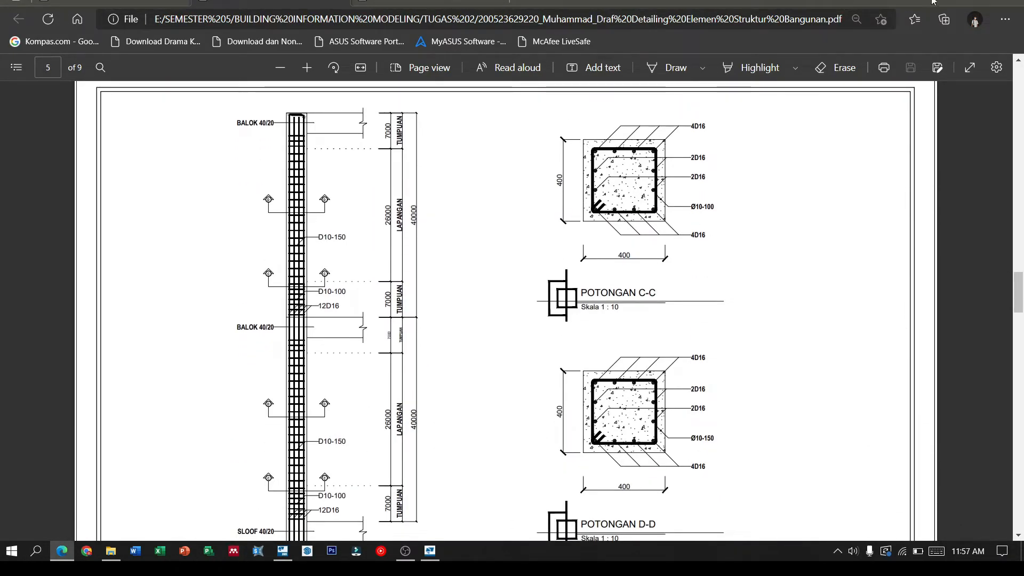
pyautogui.hotkey('alt', 'Tab')
# Add one side bar 1 at 94.66 mm spacing on the horizontal faces and one side bar 2 at 189.32 mm on the vertical faces.
pyautogui.click(415, 137)
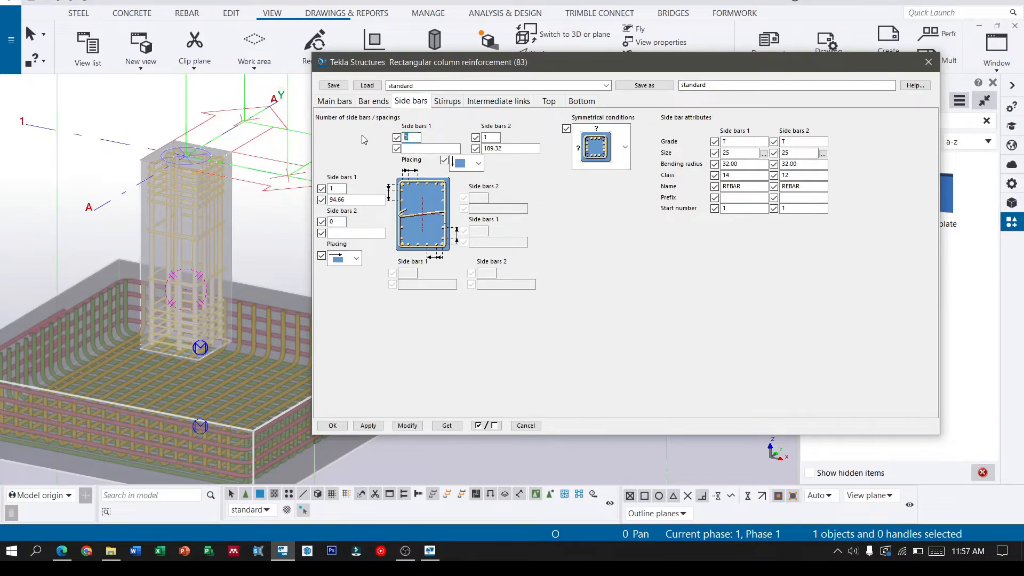
pyautogui.write('1')
pyautogui.click(494, 138)
pyautogui.click(432, 150)
pyautogui.doubleClick(335, 222)
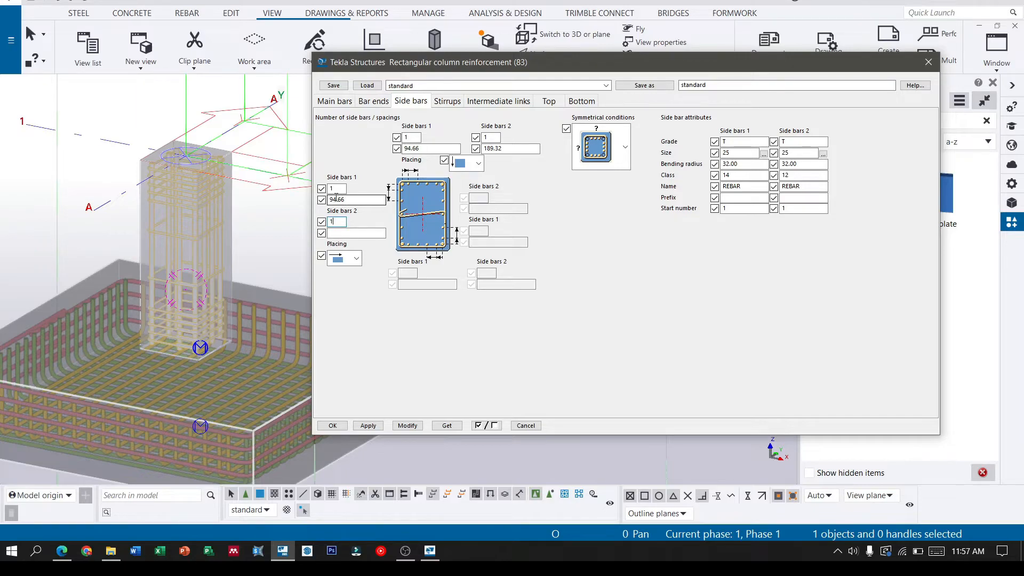
pyautogui.click(355, 233)
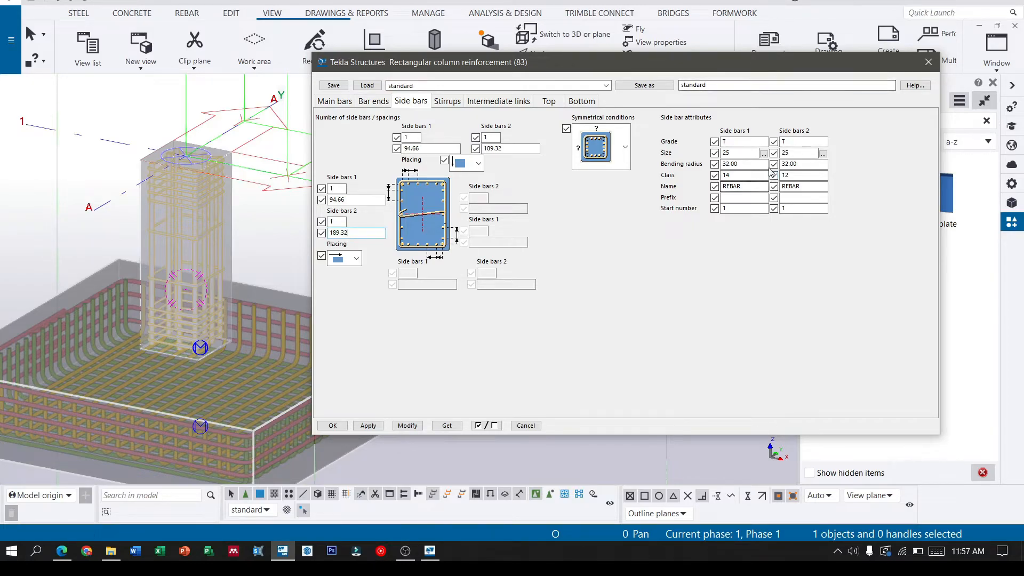
# Set both side bars 1 and side bars 2 to size 16 main bars, and change the class of side bars 1.
pyautogui.click(763, 154)
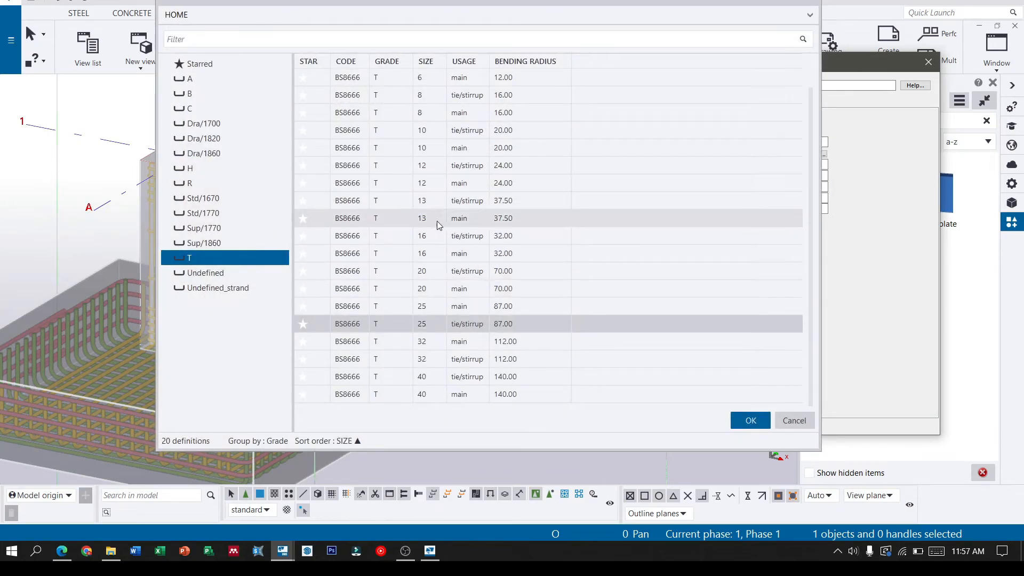
pyautogui.click(441, 255)
pyautogui.click(750, 420)
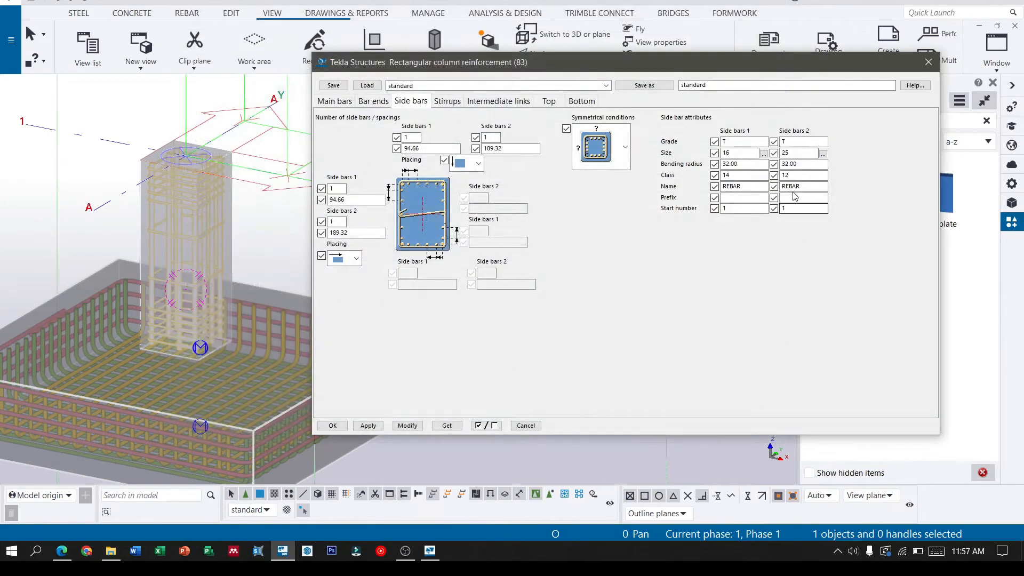
pyautogui.click(823, 154)
pyautogui.click(440, 273)
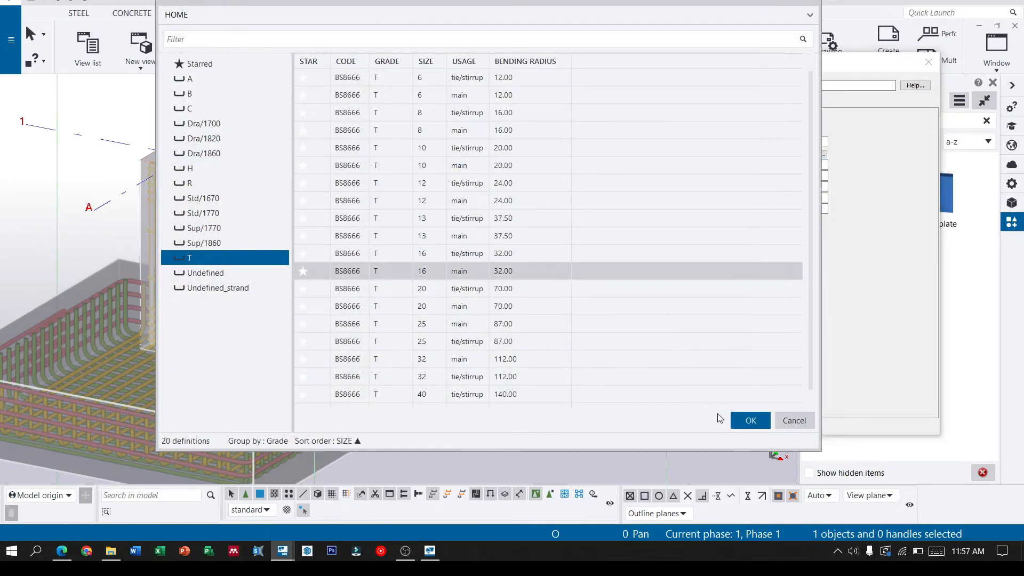
pyautogui.click(750, 420)
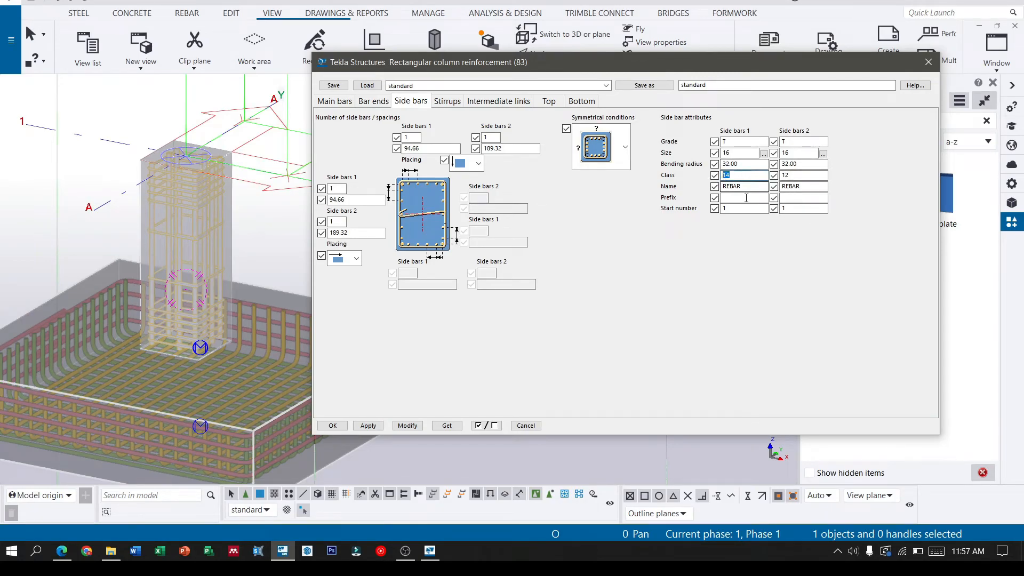
pyautogui.write('1')
# Keep the separate-stirrup arrangement for the column and set the stirrups' top and bottom offsets to 0.
pyautogui.click(447, 101)
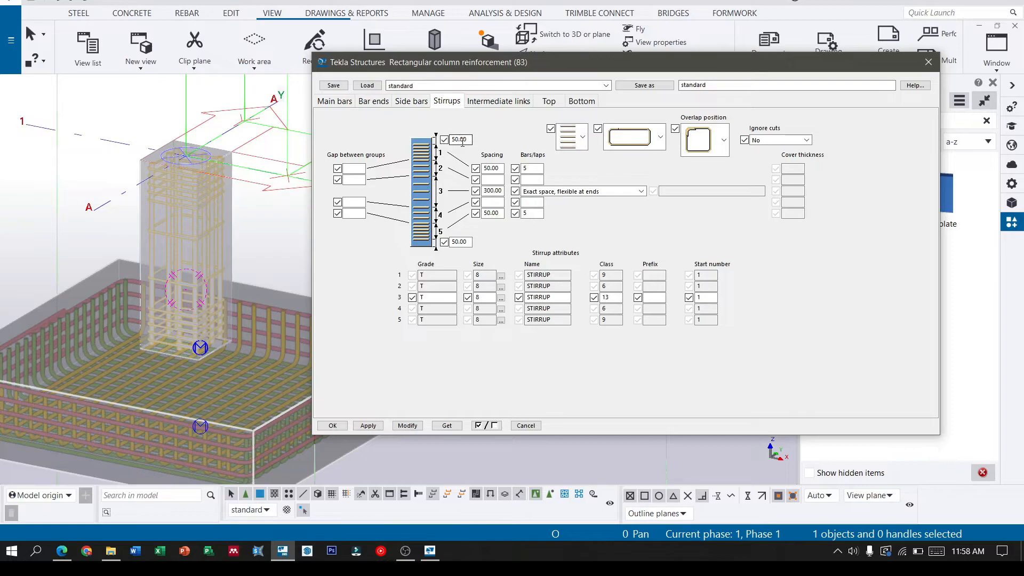
pyautogui.click(584, 137)
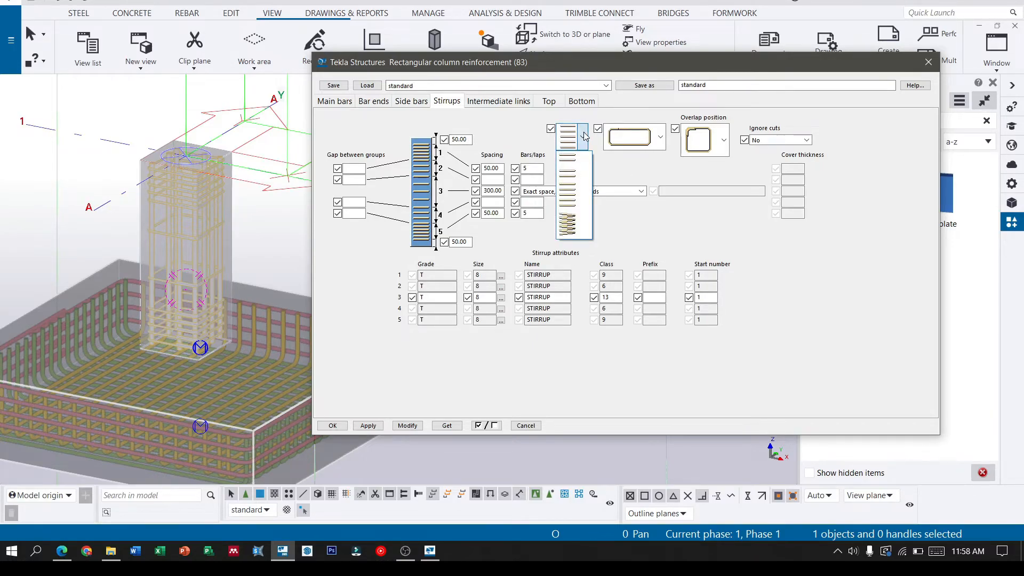
pyautogui.click(573, 198)
pyautogui.click(466, 139)
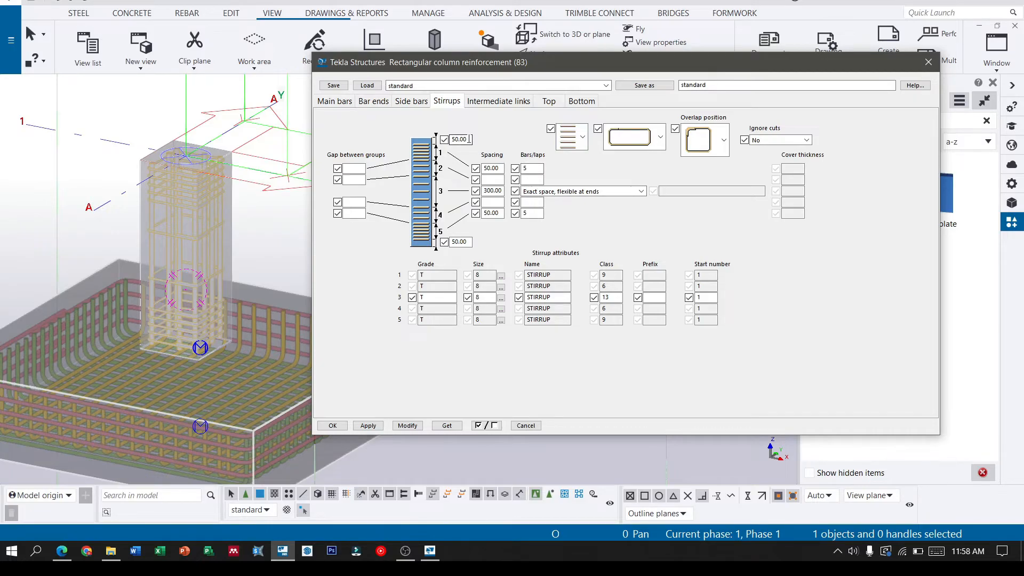
pyautogui.doubleClick(468, 140)
pyautogui.write('0')
pyautogui.doubleClick(463, 242)
pyautogui.write('0')
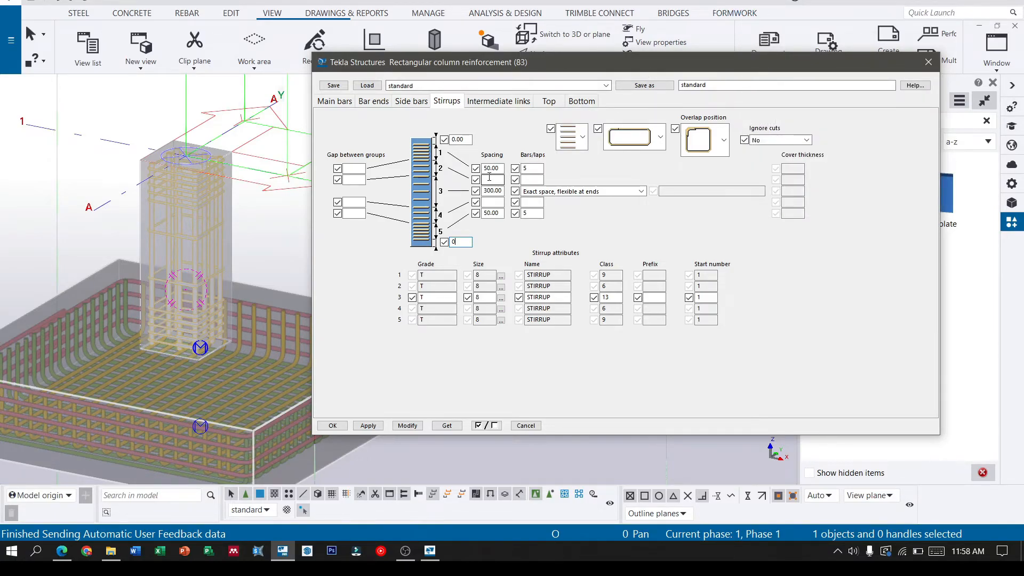
# Set the spacing of stirrup groups 1, 3 and 5 to 100 mm, with 6 bars each in groups 1 and 5.
pyautogui.press('Tab')
pyautogui.write('100')
pyautogui.press('Tab')
pyautogui.press('Tab')
pyautogui.write('100')
pyautogui.press('Tab')
pyautogui.press('Tab')
pyautogui.write('100')
pyautogui.click(537, 169)
pyautogui.press('BackSpace')
pyautogui.press('Tab')
pyautogui.press('Tab')
pyautogui.press('Tab')
pyautogui.press('Tab')
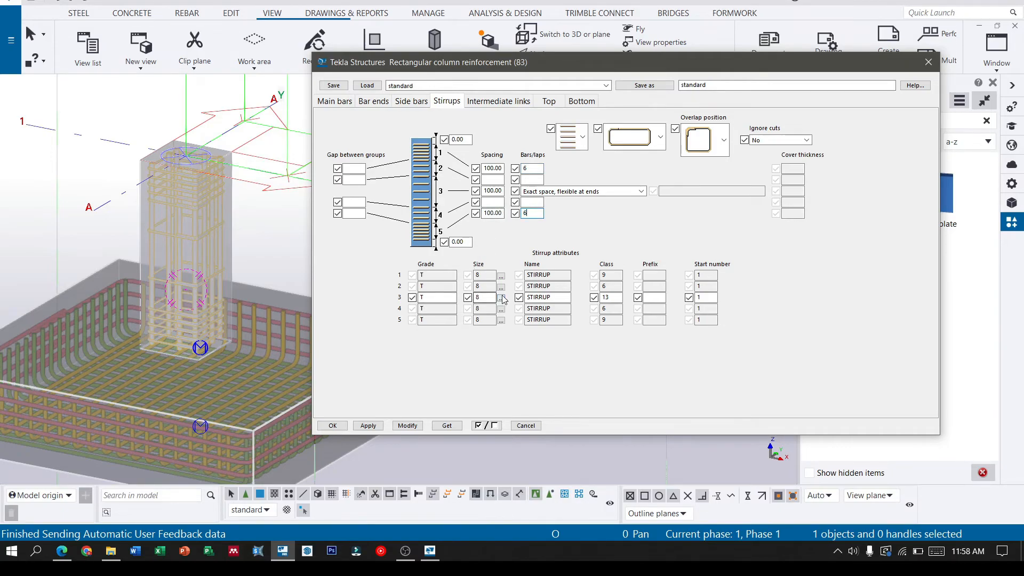
# Set stirrup group 3 to the T size 10 tie/stirrup bar and choose the closed stirrup shape with hooks at one corner.
pyautogui.click(502, 299)
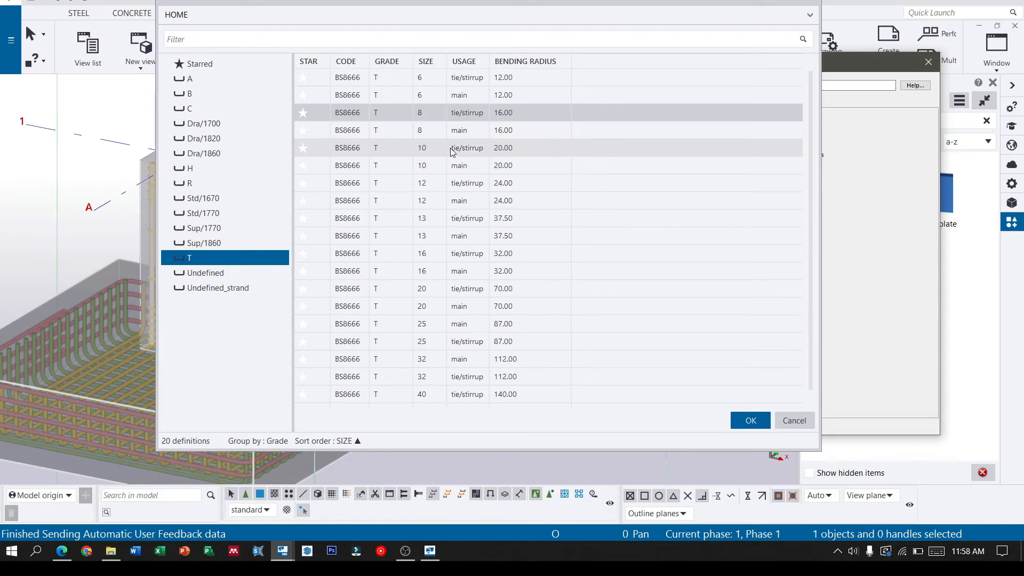
pyautogui.click(450, 150)
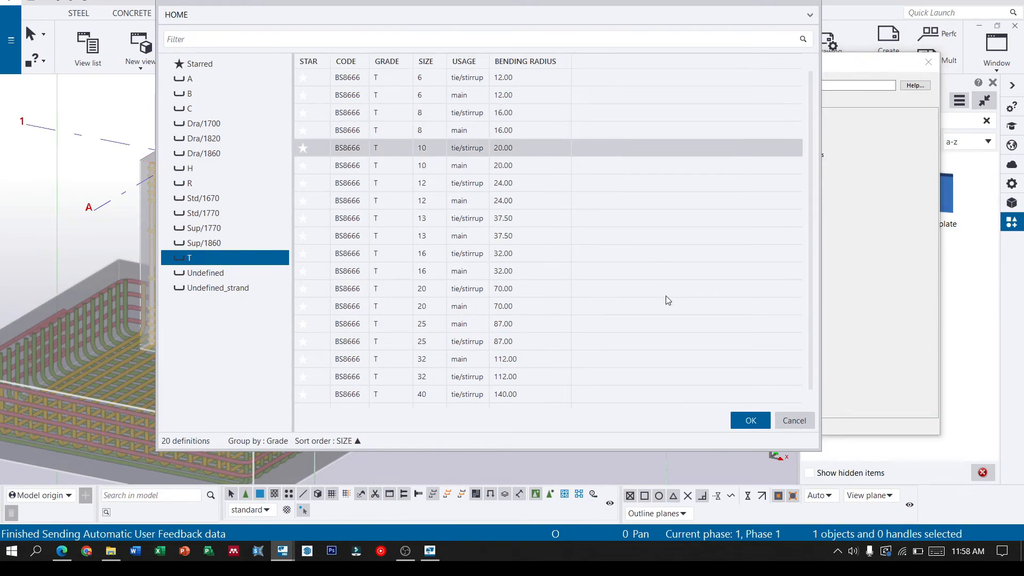
pyautogui.click(747, 421)
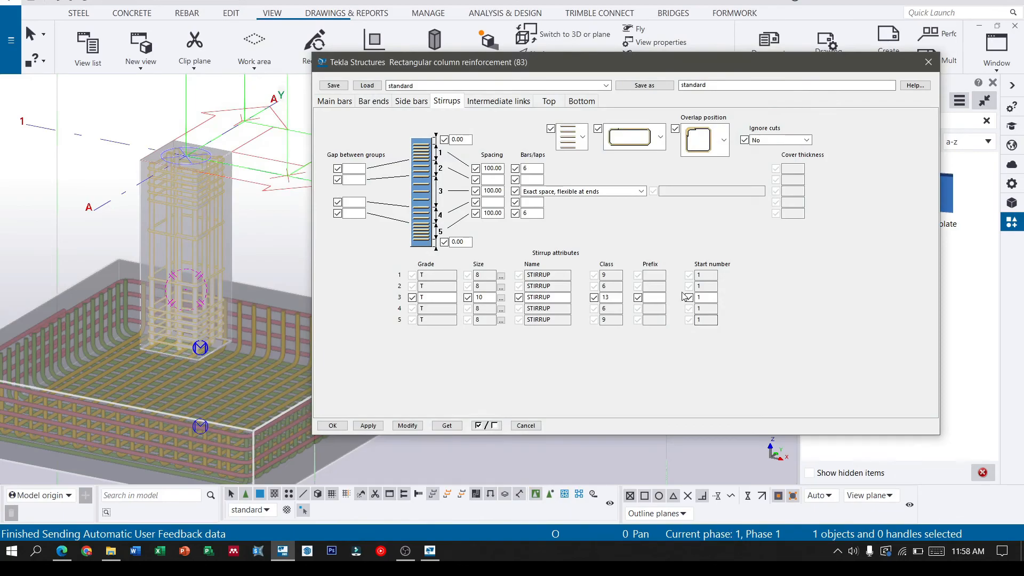
pyautogui.click(660, 136)
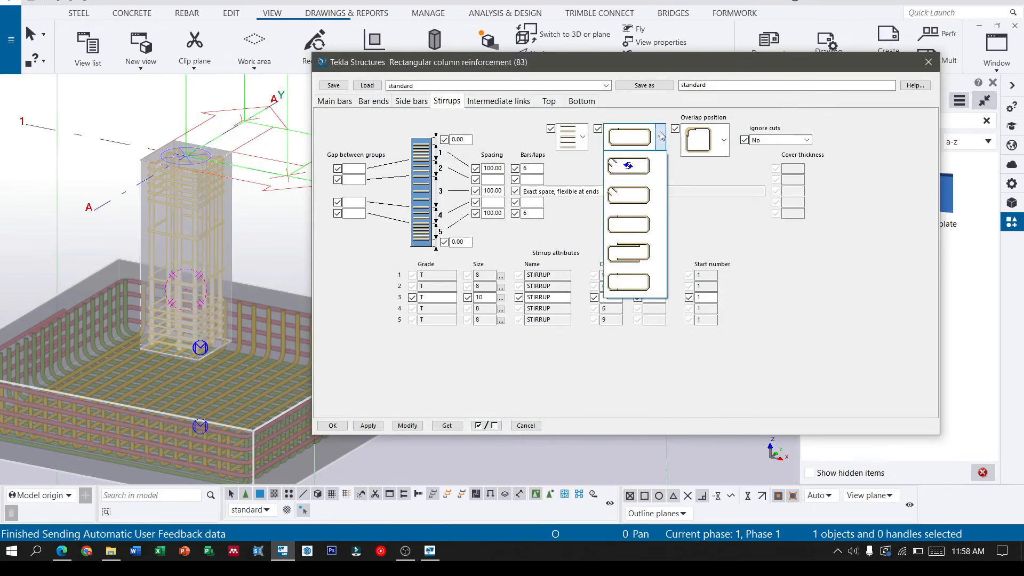
pyautogui.click(621, 197)
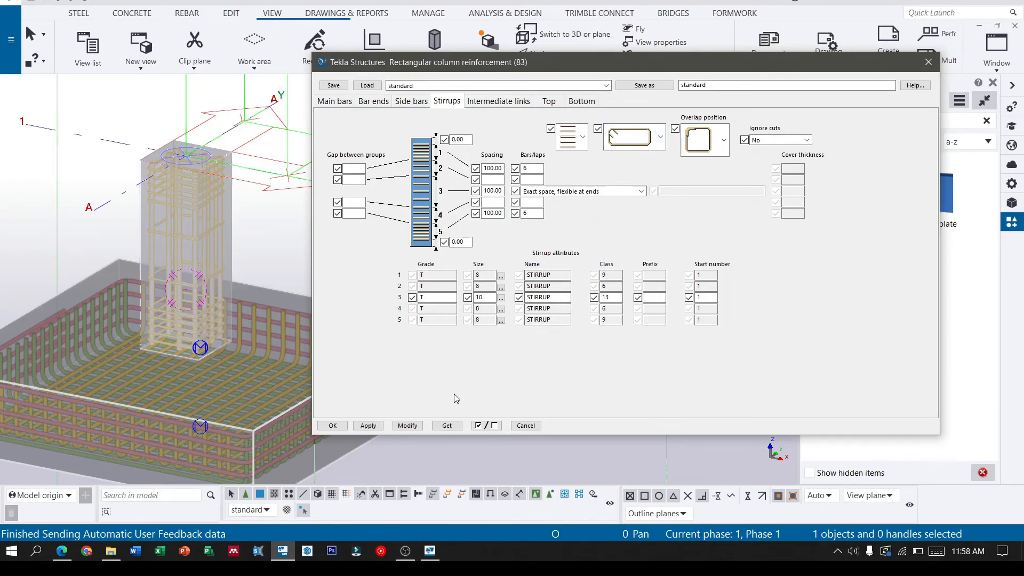
# Modify the column reinforcement with the new settings, close its settings dialog and inspect the bars in the model.
pyautogui.click(408, 427)
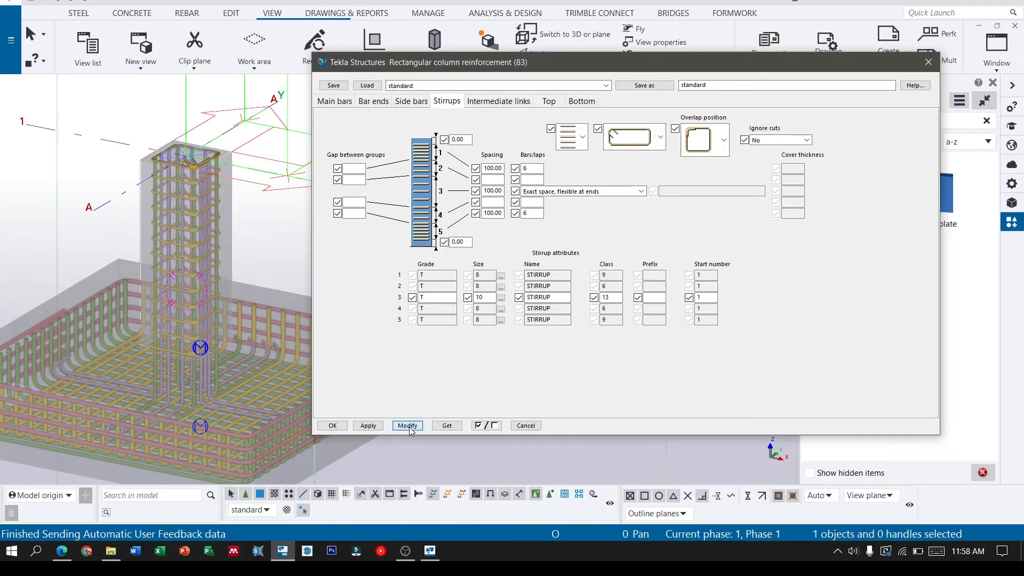
pyautogui.click(332, 427)
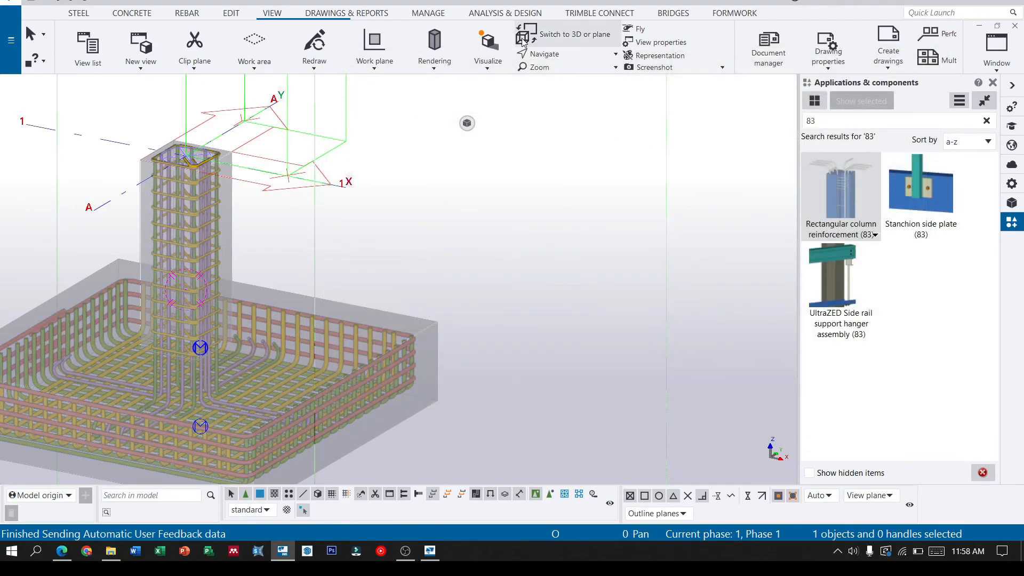
pyautogui.moveTo(346, 311); pyautogui.dragTo(611, 268, button='middle')
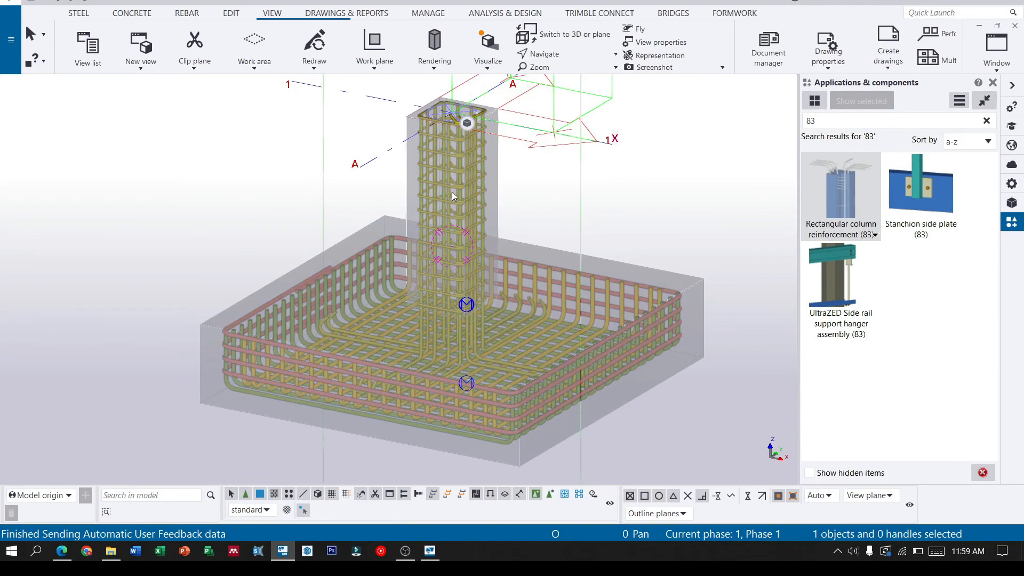
pyautogui.moveTo(419, 232)
pyautogui.keyDown('ctrl'); pyautogui.mouseDown(button='middle')
pyautogui.moveTo(496, 217)
pyautogui.moveTo(535, 187)
pyautogui.moveTo(587, 172)
pyautogui.moveTo(558, 287)
pyautogui.moveTo(388, 254)
pyautogui.moveTo(354, 235)
pyautogui.moveTo(354, 219)
pyautogui.moveTo(408, 217)
pyautogui.mouseUp(button='middle'); pyautogui.keyUp('ctrl')
pyautogui.keyDown('ctrl'); pyautogui.middleClick(648, 198); pyautogui.keyUp('ctrl')
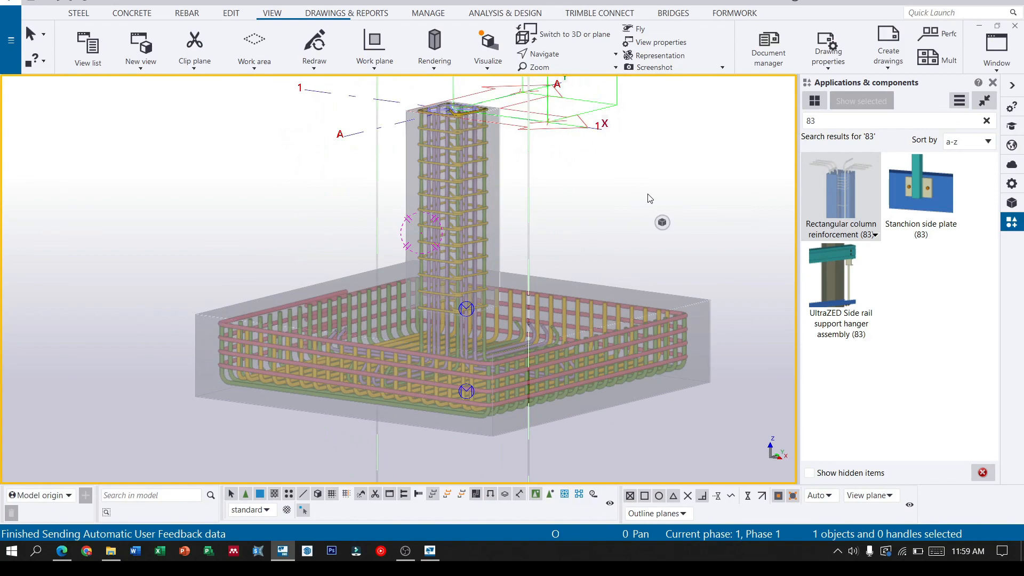